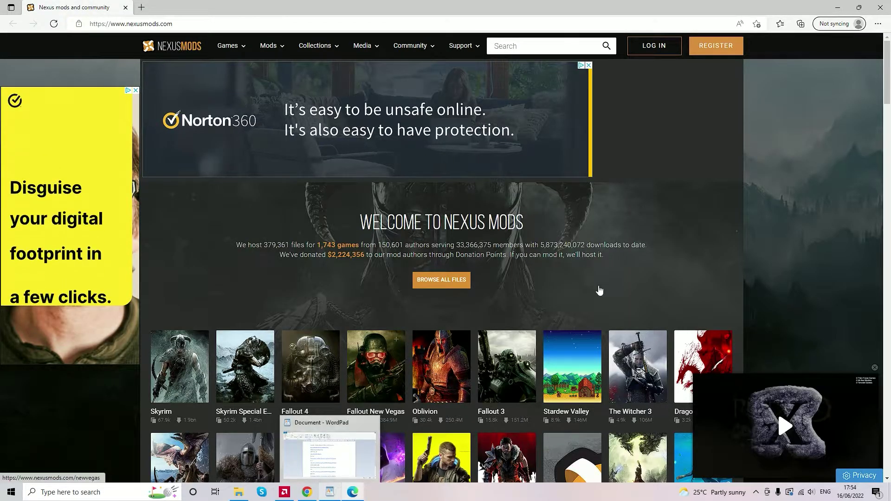
Step: View the Nexus Mods account registration page and return to the site's home page
click(718, 47)
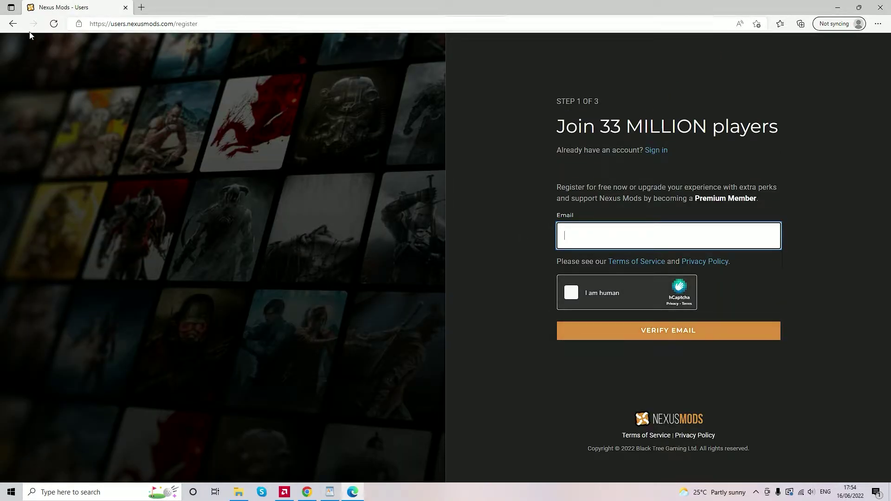
click(8, 23)
Step: Open the Vortex page, download the main one-click Vortex installer and run it from the Downloads folder
click(441, 279)
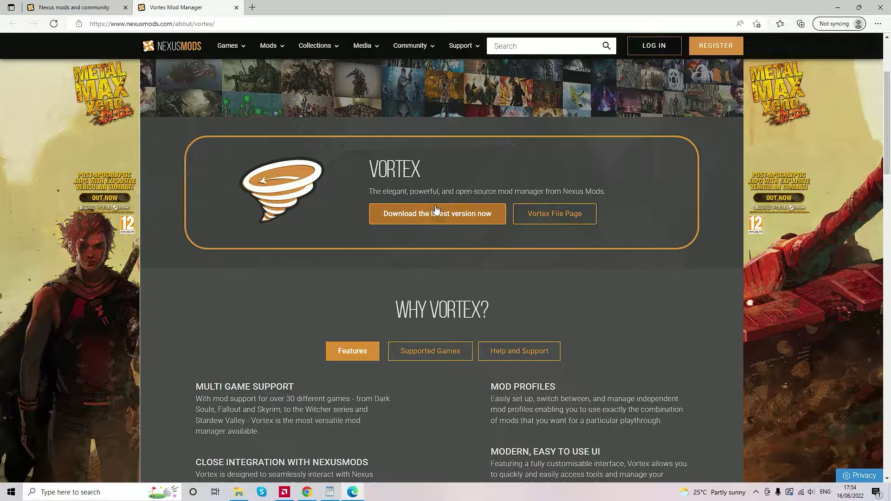
click(430, 217)
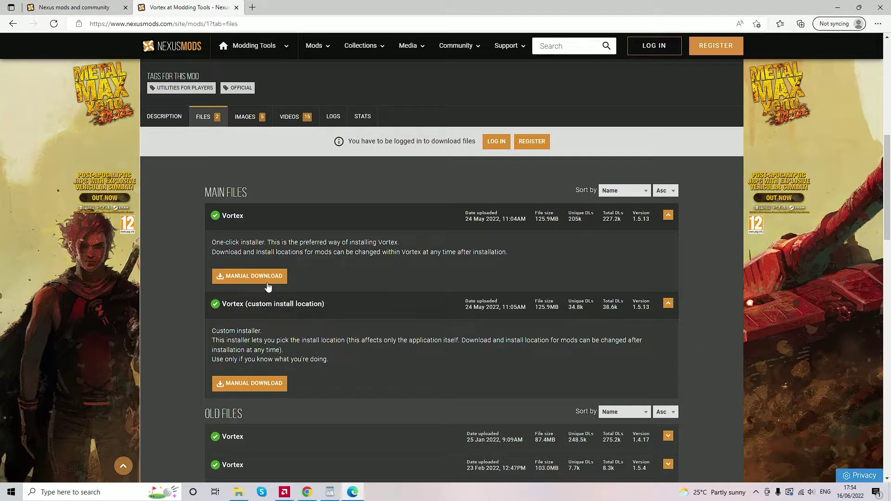
click(279, 280)
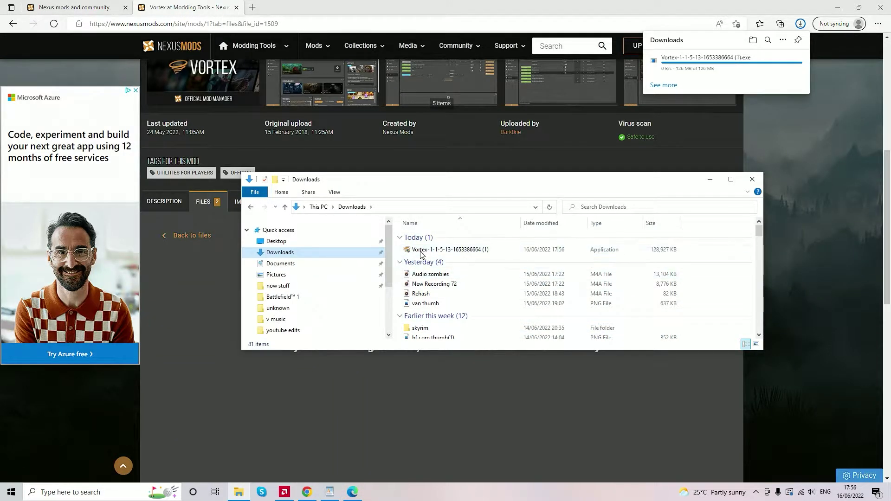
double_click(420, 251)
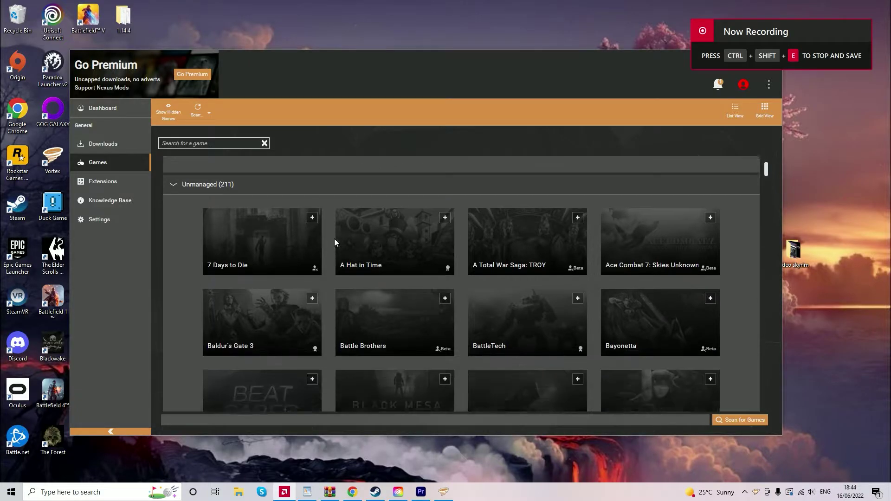
Step: Search the Vortex games list for "sky" and set Skyrim Special Edition as a managed game
scroll(367, 256, down, 1)
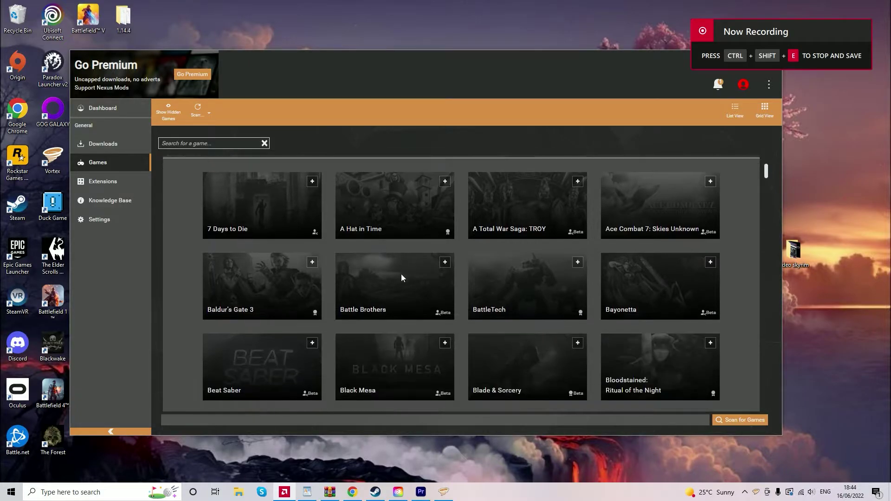
scroll(407, 276, up, 1)
scroll(415, 274, down, 5)
scroll(414, 272, up, 6)
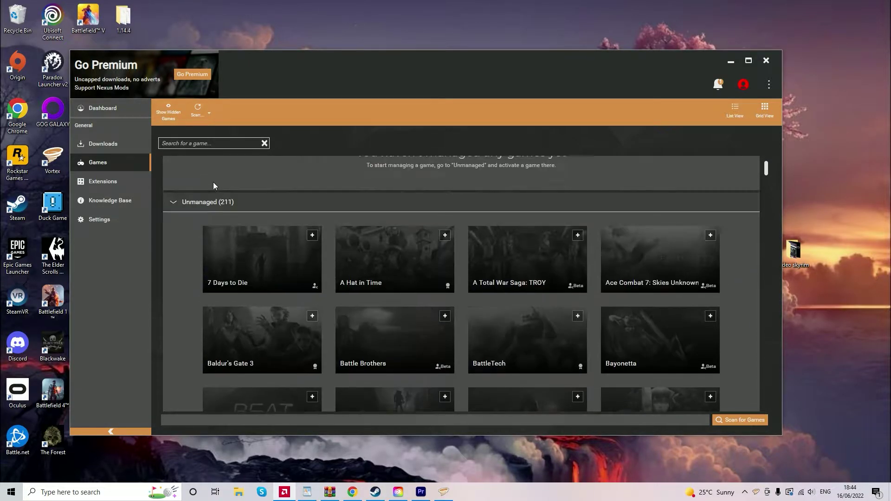
click(203, 145)
text(sky)
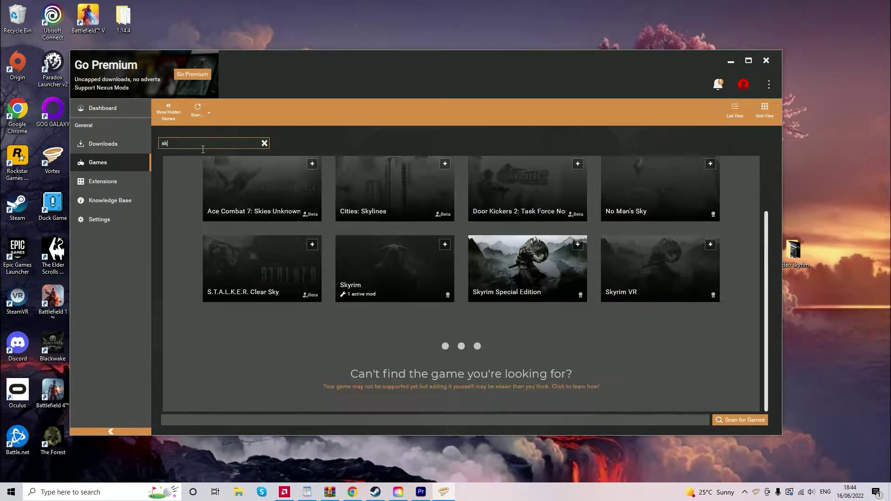
mouse_move(268, 274)
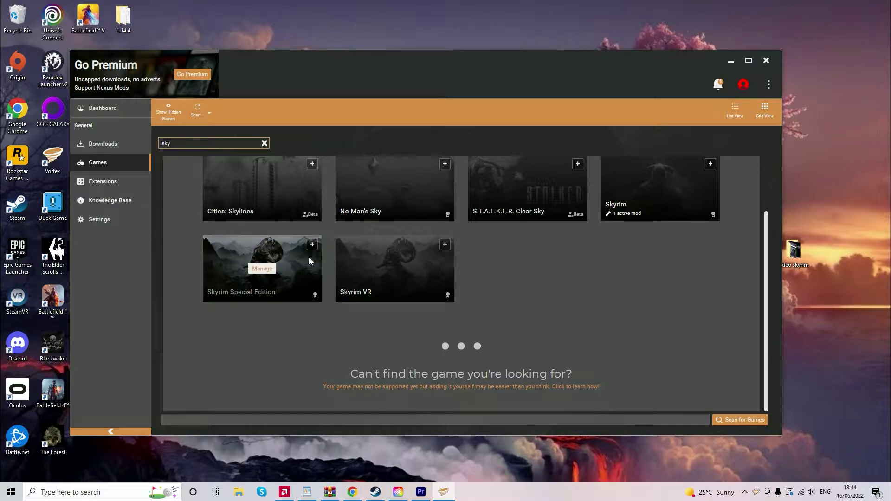
click(313, 246)
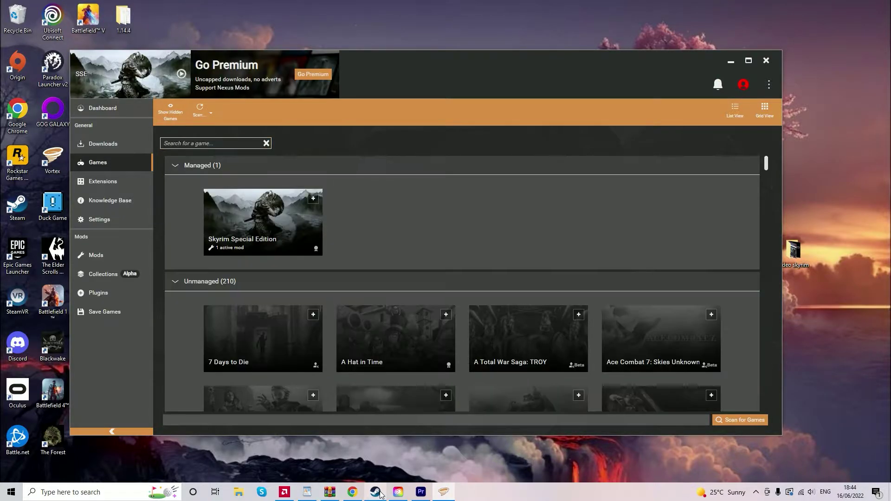
Step: Switch to Steam, browse The Elder Scrolls V: Skyrim Special Edition's local files and look through its installation folder
click(378, 493)
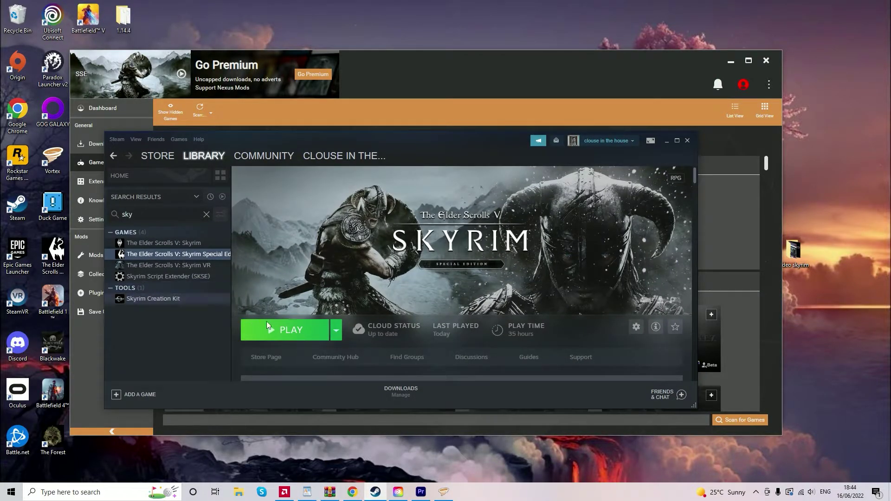
right_click(187, 256)
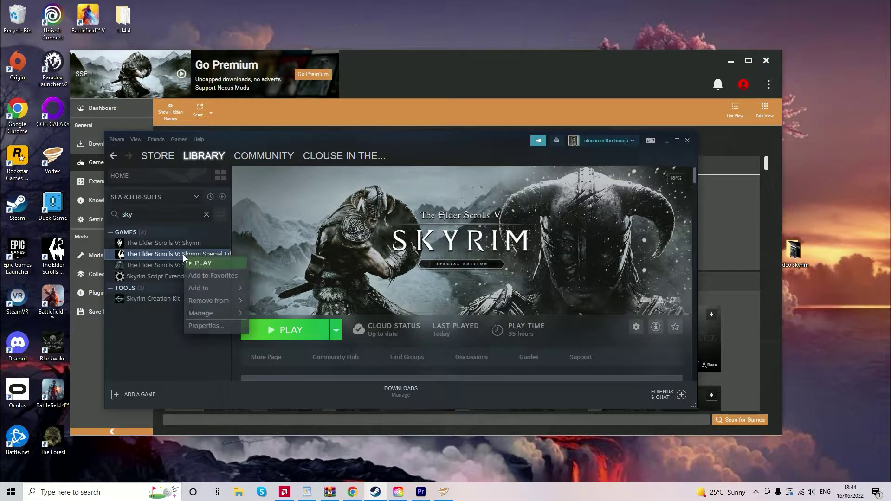
click(229, 327)
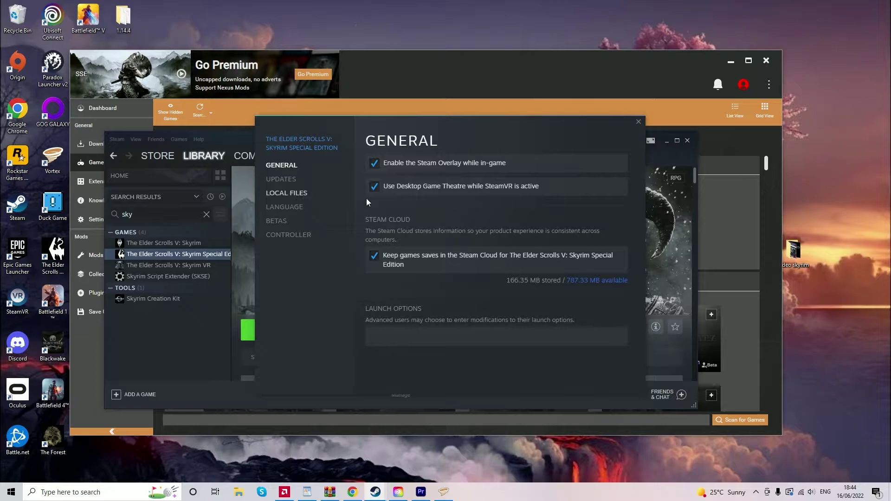
click(287, 193)
click(557, 165)
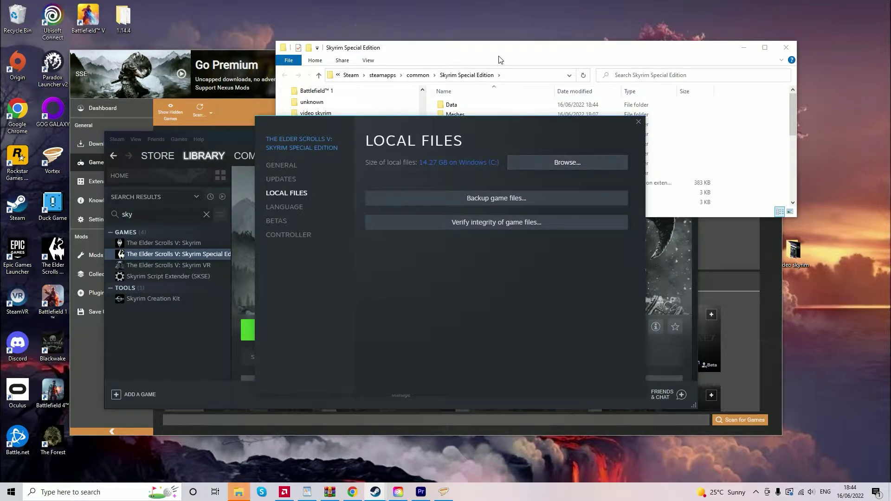
click(500, 60)
scroll(497, 135, down, 5)
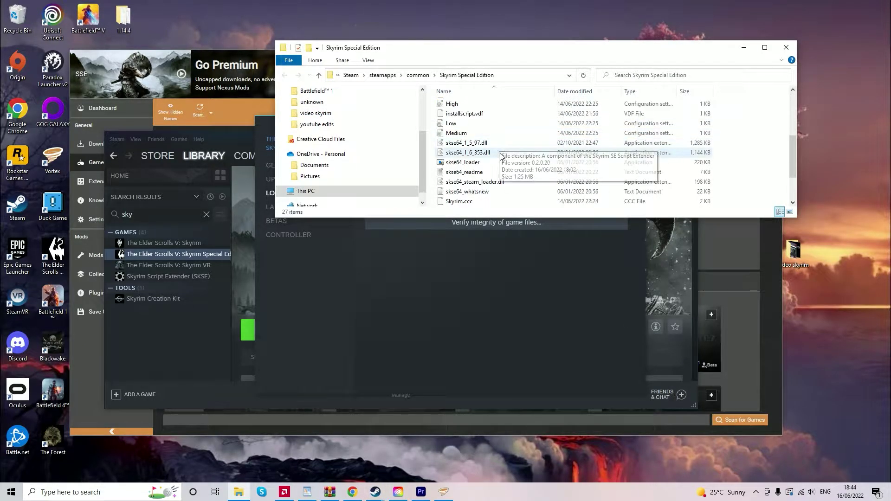
scroll(476, 167, down, 3)
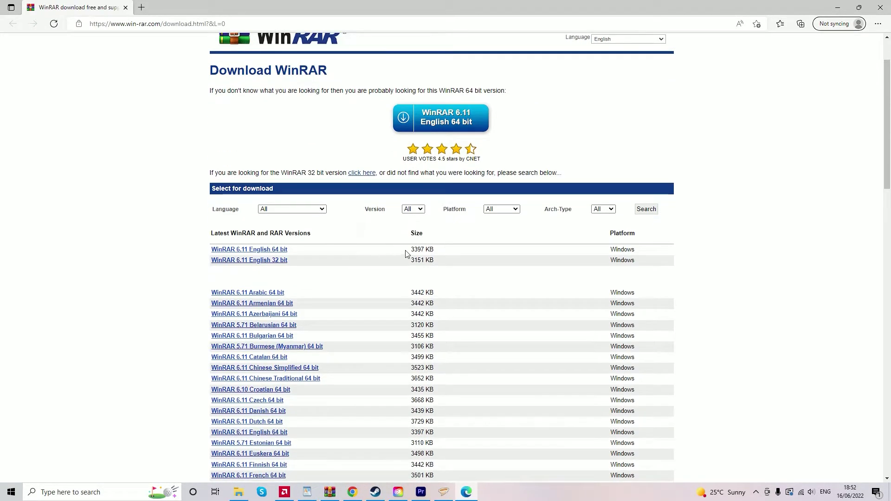
Step: Download WinRAR 6.11 English 64 bit and close the installation instructions overlay
click(260, 254)
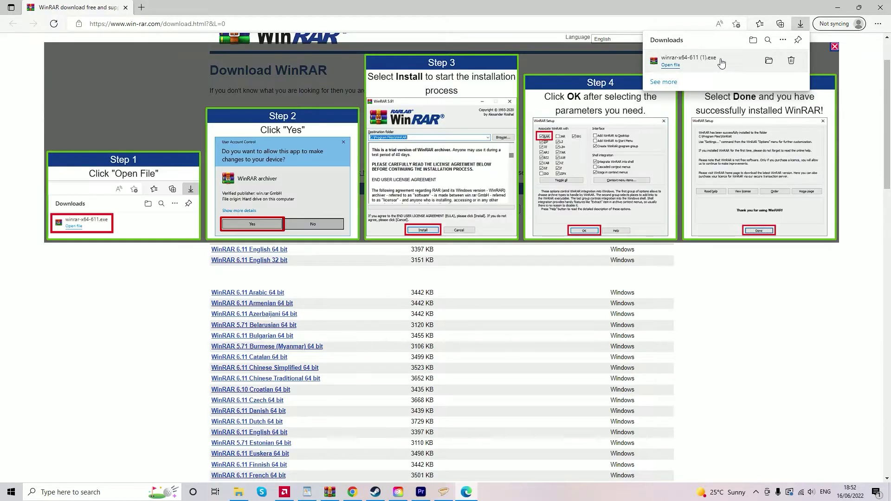
right_click(731, 72)
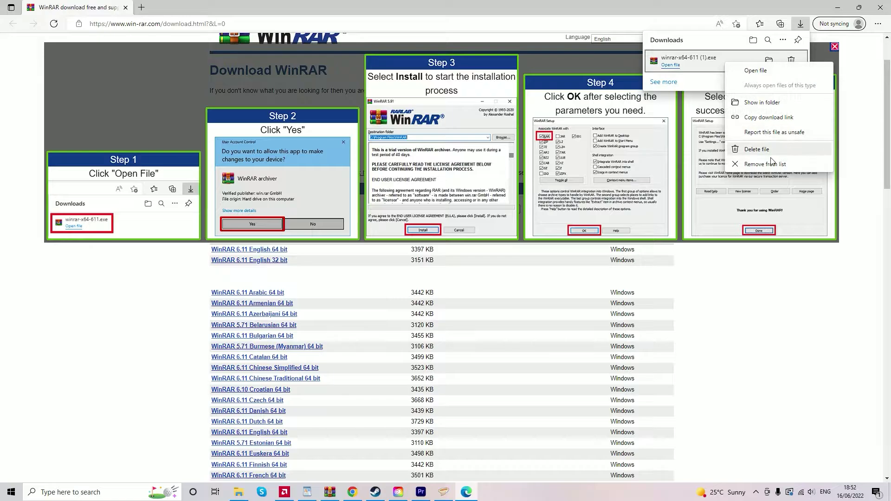
click(757, 257)
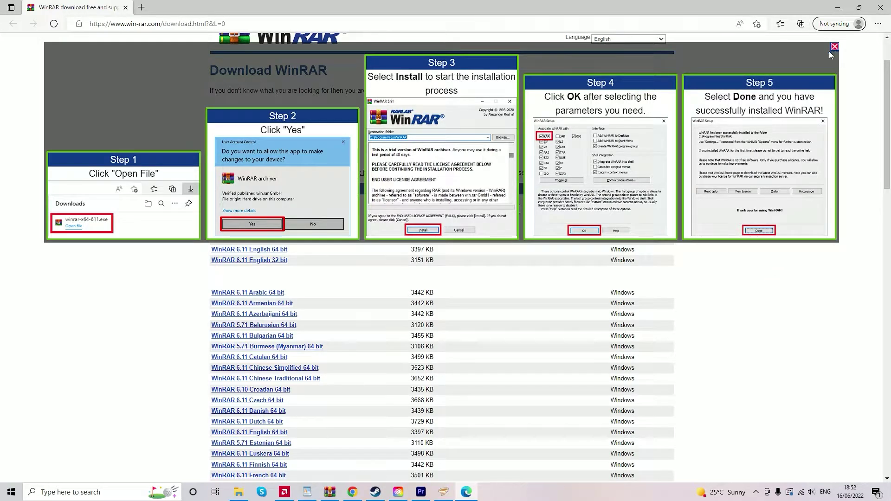
click(834, 47)
Step: Check the Downloads folder in File Explorer for the WinRAR installer and return to the download page
click(240, 493)
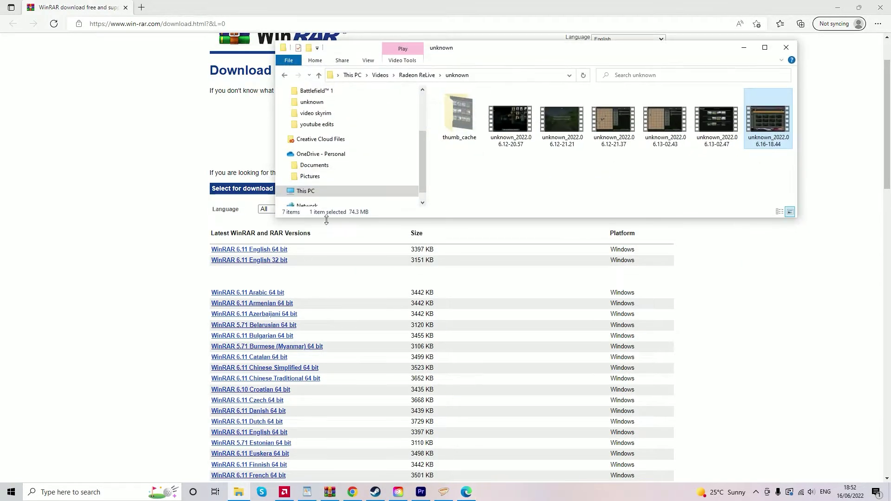
scroll(321, 120, up, 3)
scroll(324, 111, up, 1)
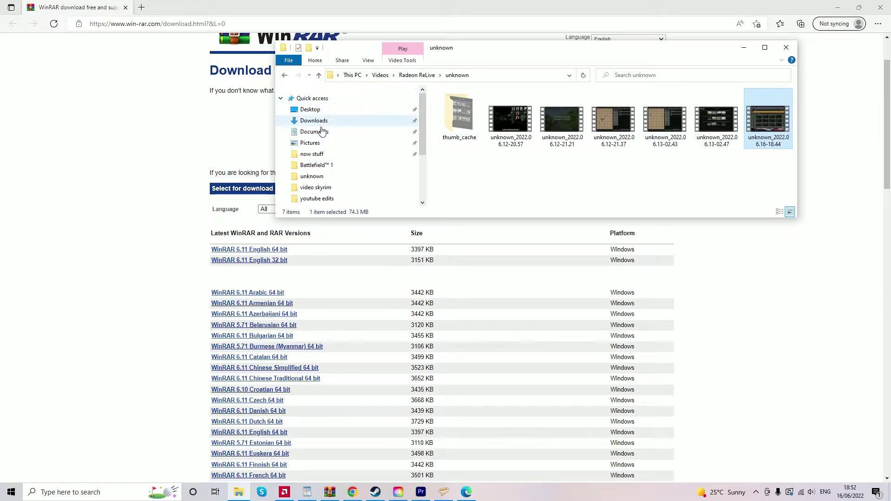
click(318, 120)
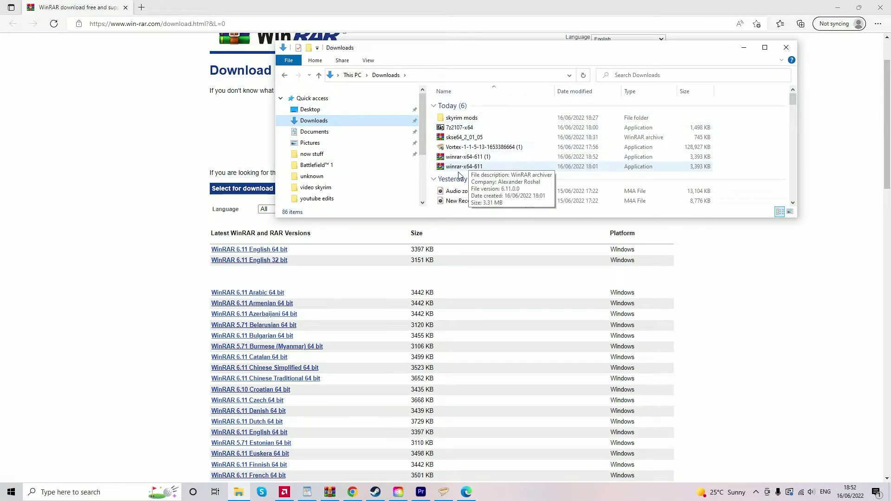
click(153, 205)
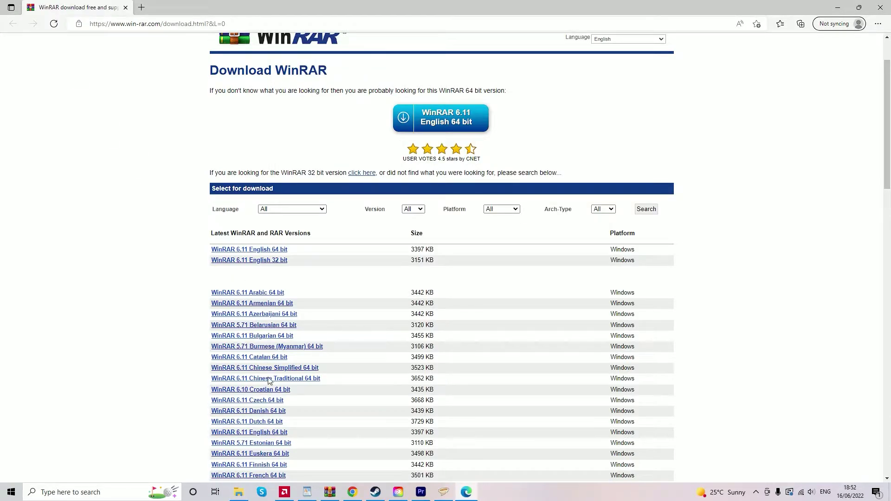
Step: Switch to the WordPad link list and open the 7-zip.org link
click(309, 493)
click(361, 435)
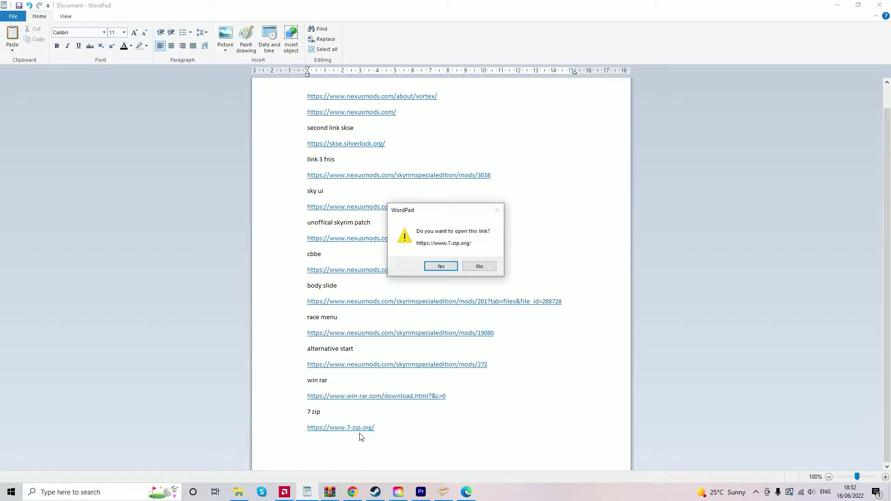
click(441, 266)
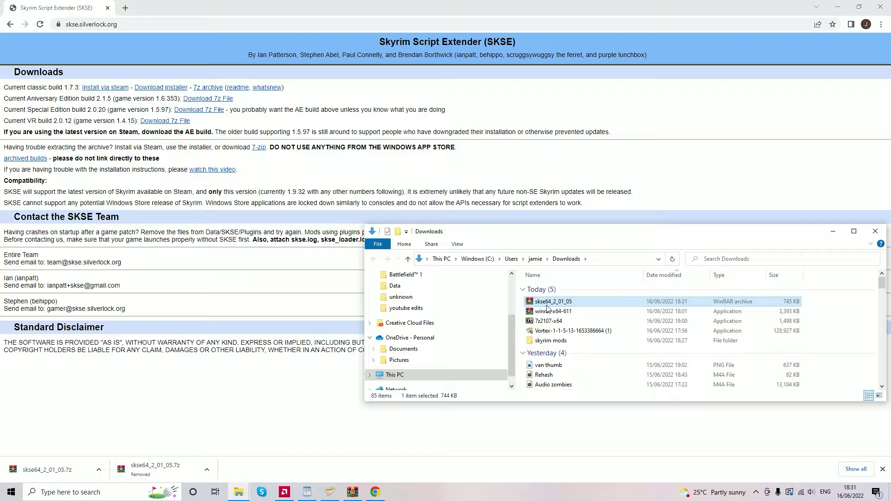
Step: Open the downloaded skse64_2_01_05 archive in WinRAR and enter its skse64_2_01_05 folder
double_click(548, 302)
click(207, 364)
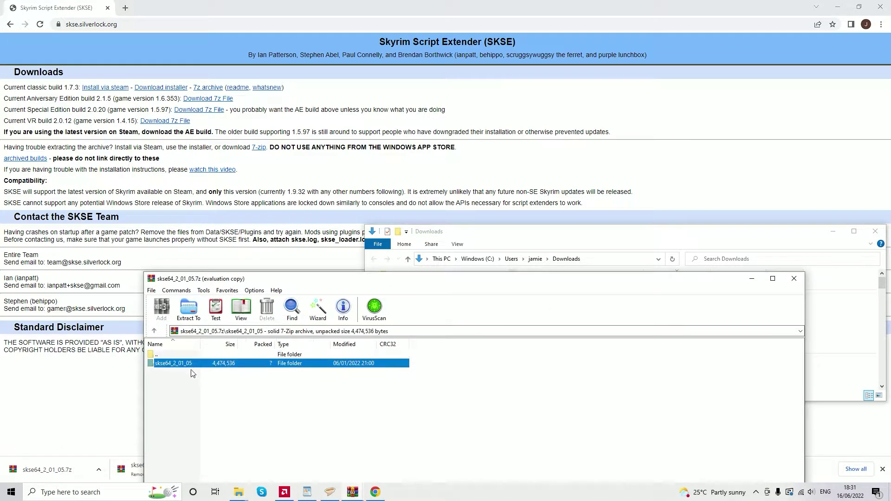
double_click(192, 367)
Step: Clear the desktop to leave only the SKSE archive window, dismissing the licence reminder and moving the archive higher
click(833, 231)
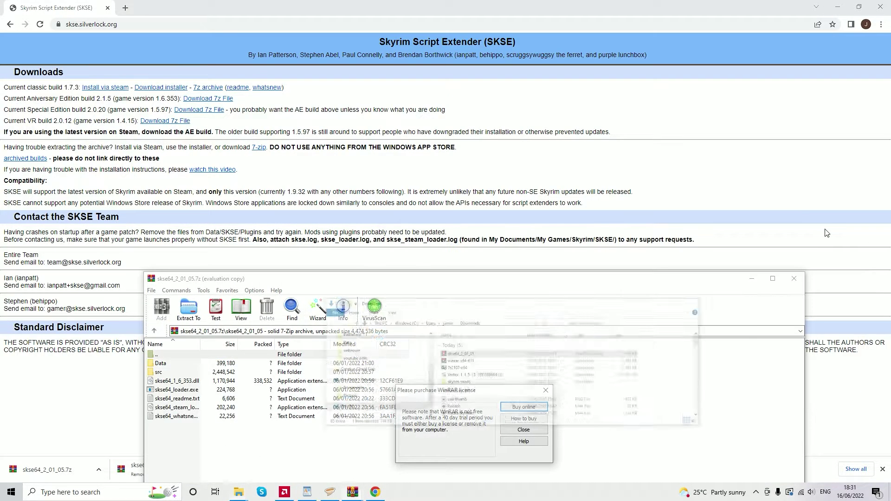
click(834, 6)
click(551, 184)
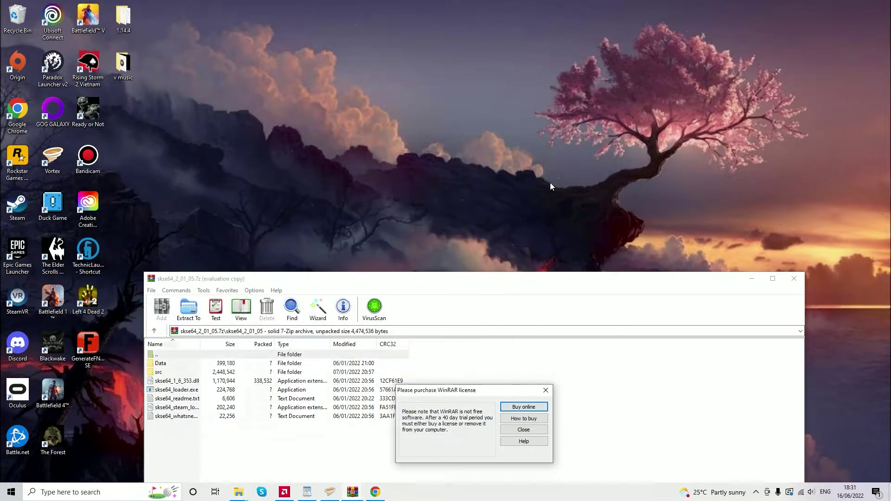
click(551, 388)
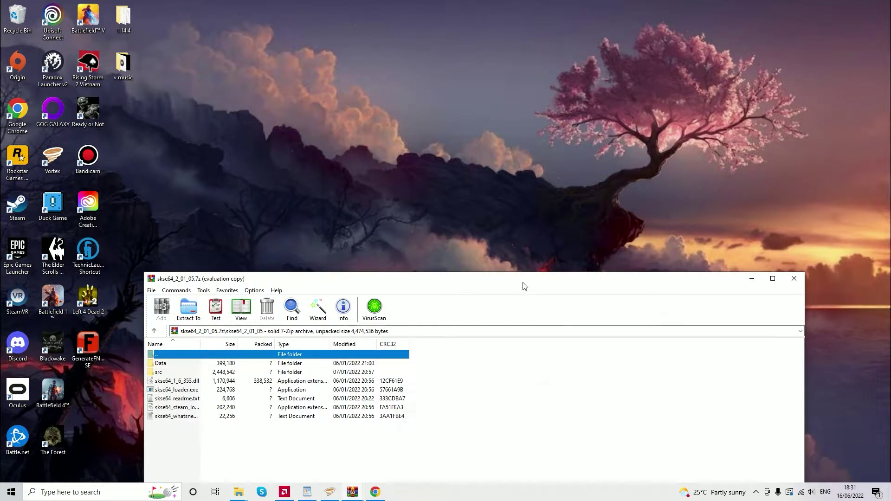
drag(523, 285, 549, 114)
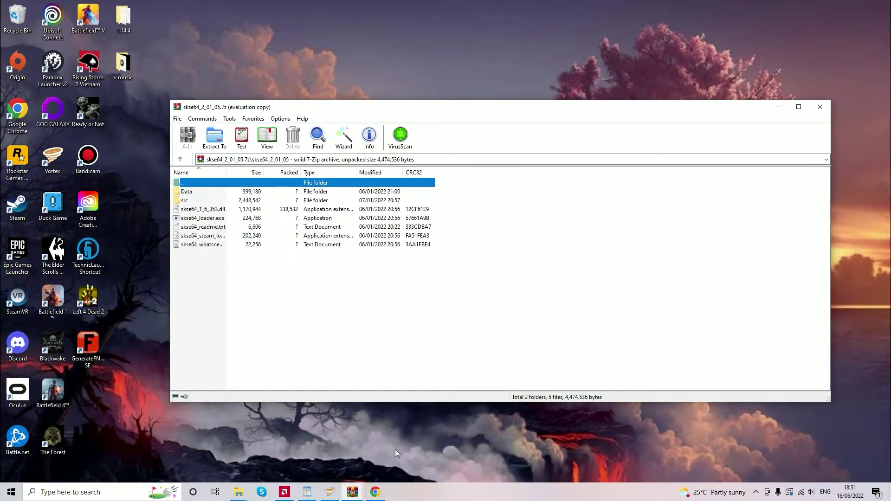
Step: Switch to Steam and open the Skyrim Special Edition installation folder through the game's local files properties
click(23, 216)
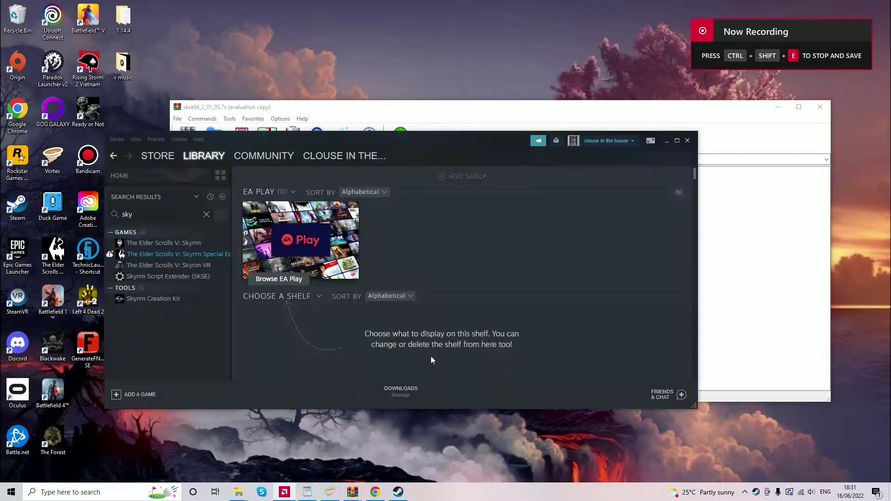
click(182, 254)
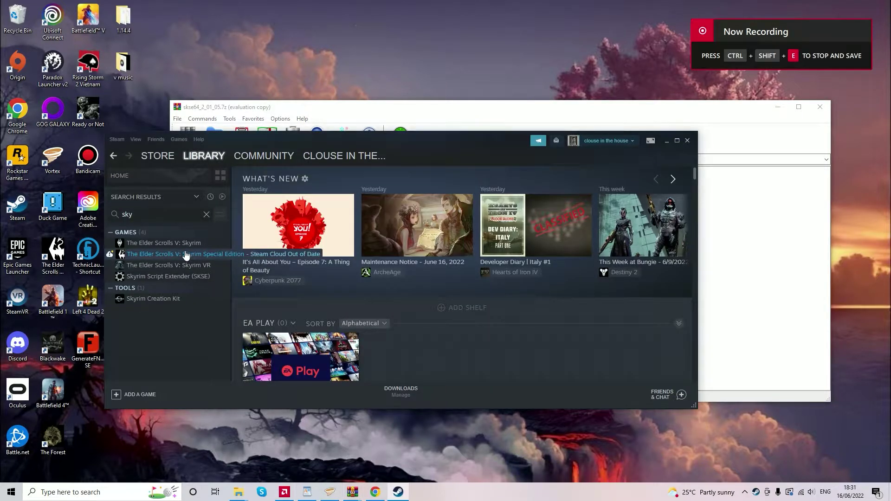
right_click(181, 255)
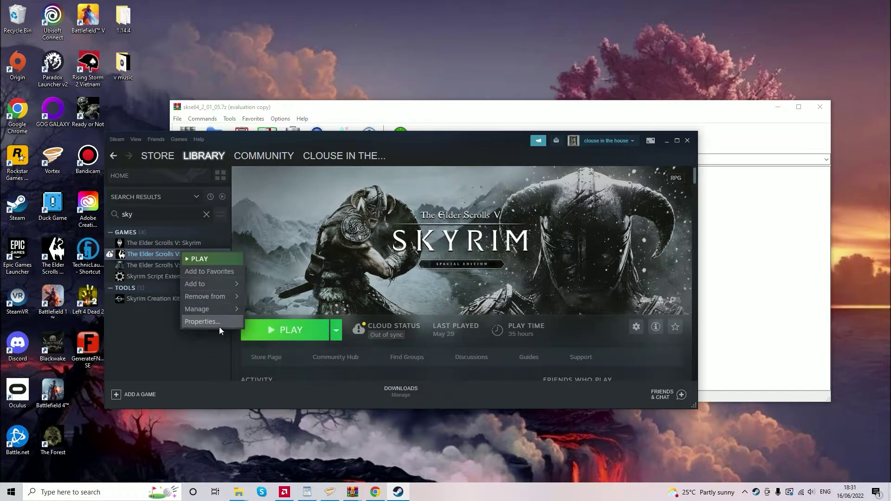
click(220, 327)
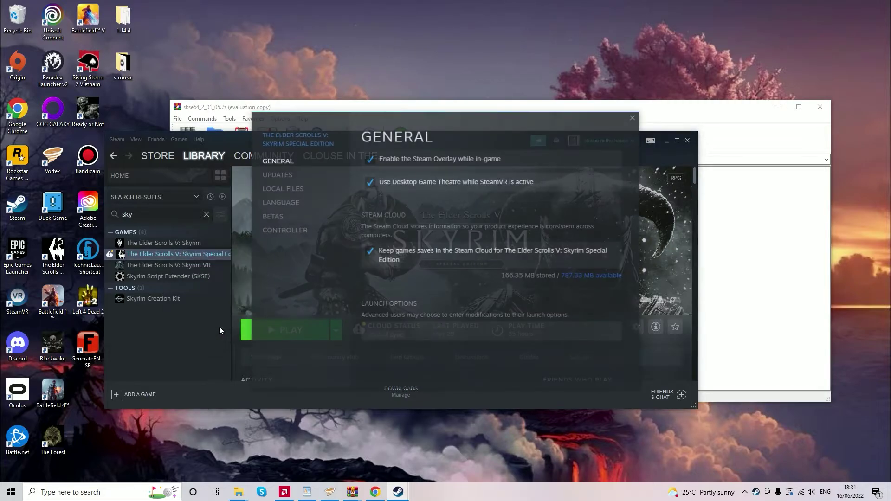
click(289, 189)
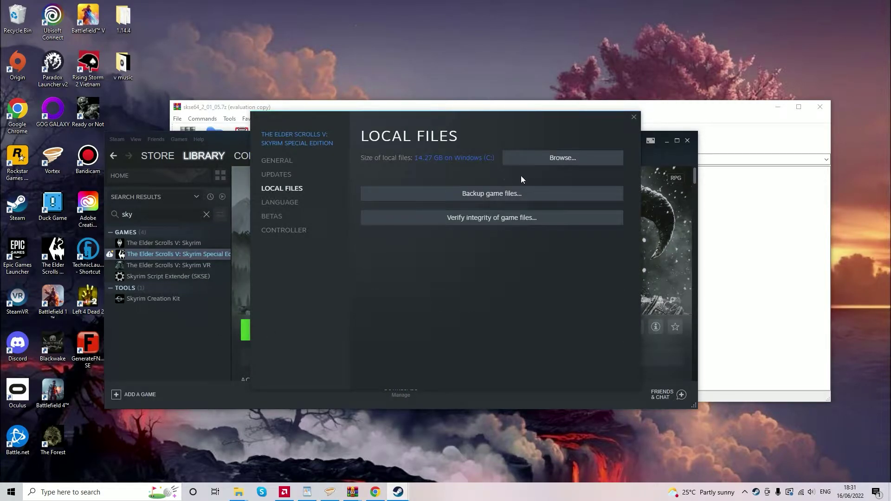
click(539, 159)
Step: Copy everything in the SKSE64 archive folder into the Skyrim Special Edition folder, replacing files with the same names
click(735, 209)
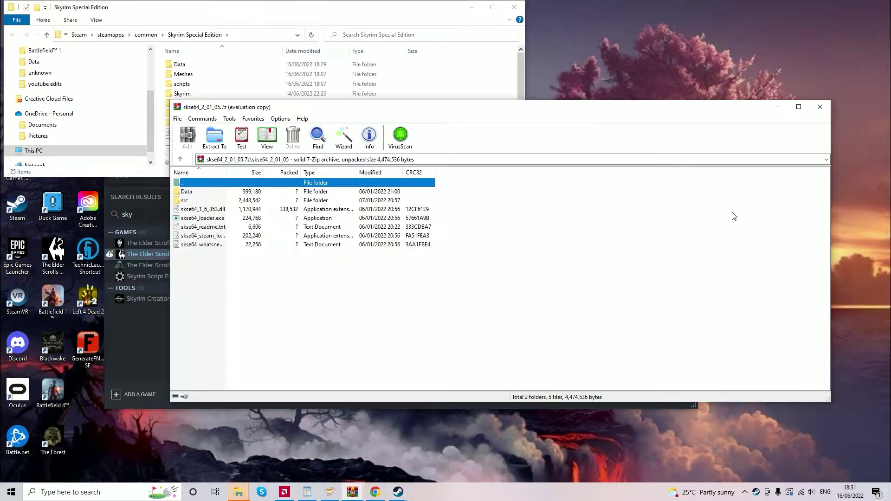
drag(284, 260, 237, 188)
drag(481, 77, 492, 131)
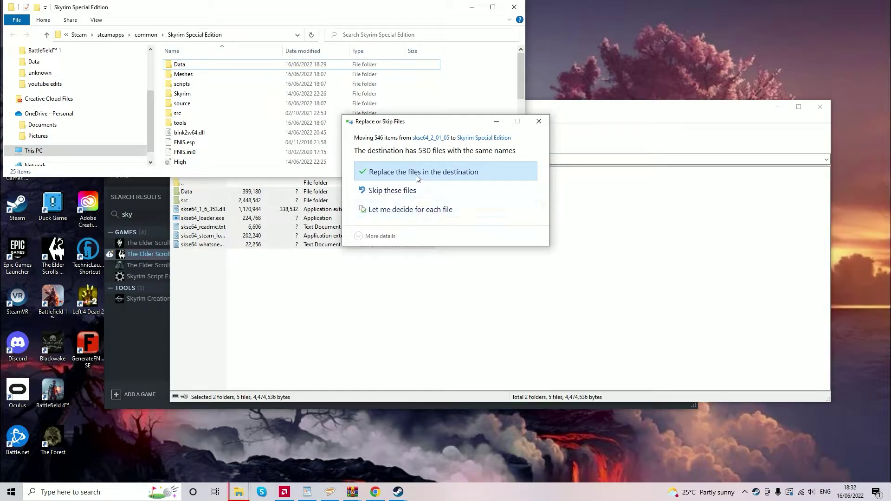
click(419, 177)
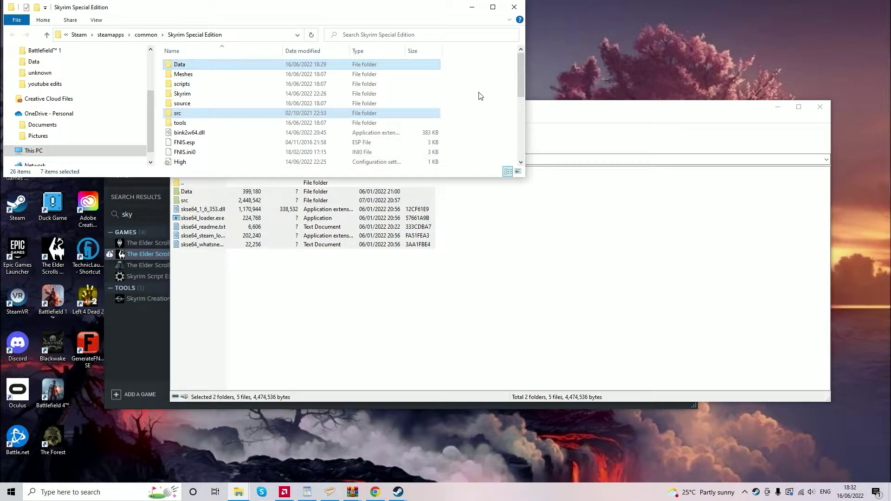
Step: Close the SKSE64 archive and the game's properties, and minimize Steam to leave only the game folder open
click(819, 107)
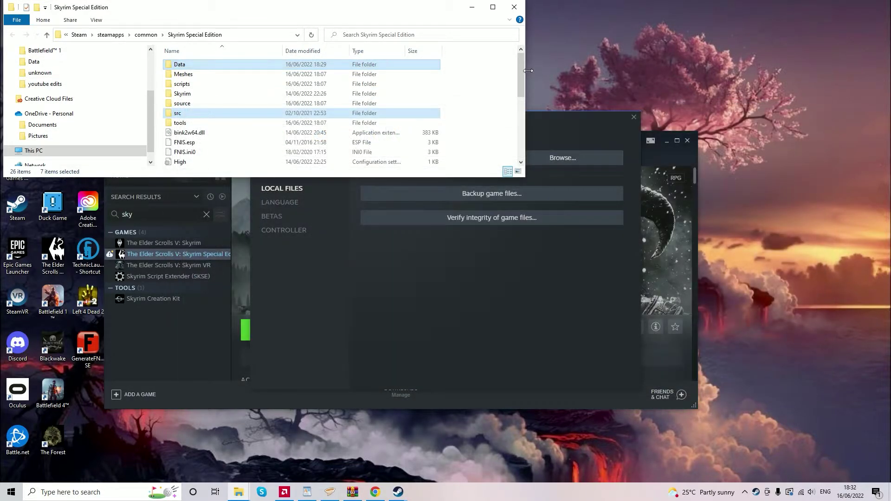
click(634, 117)
click(667, 141)
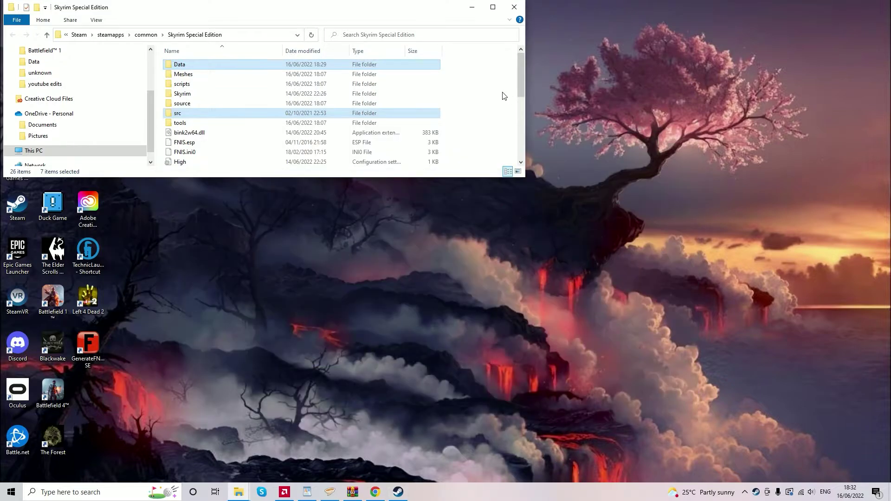
Step: Create a shortcut to skse64_loader, move it to the desktop, and launch it with permission to make changes
click(491, 93)
scroll(491, 92, down, 3)
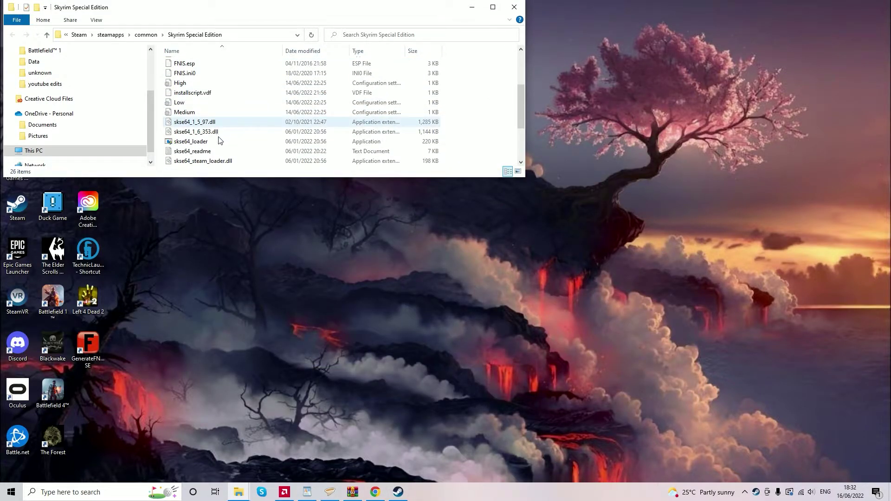
right_click(201, 142)
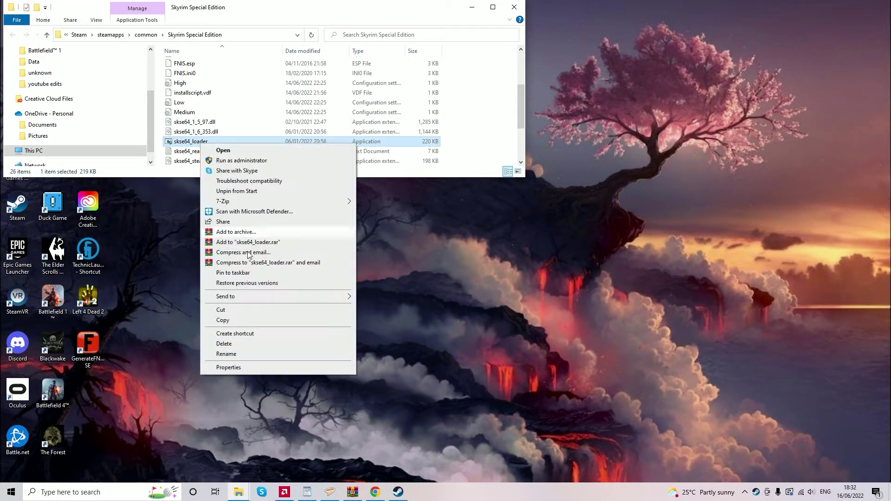
click(245, 334)
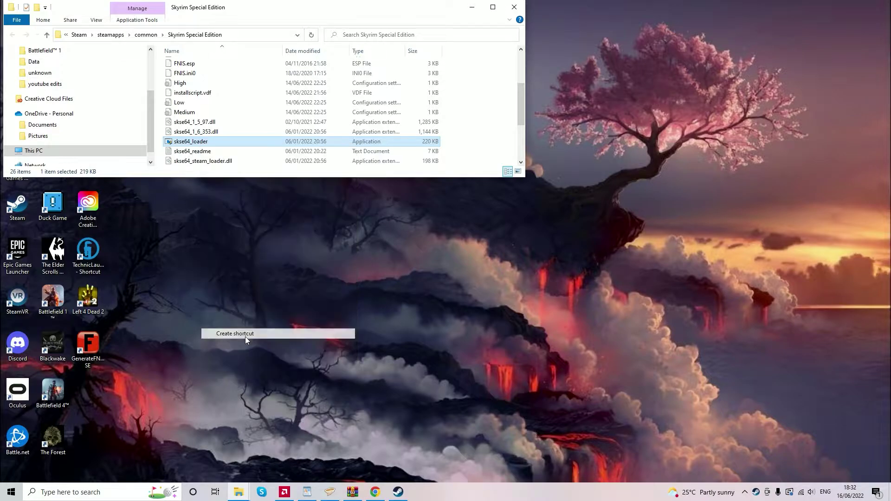
click(207, 142)
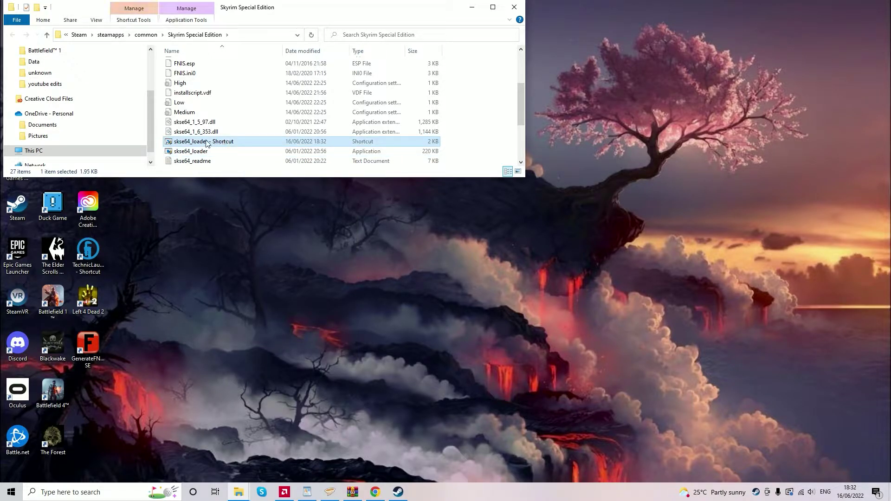
drag(206, 142, 145, 240)
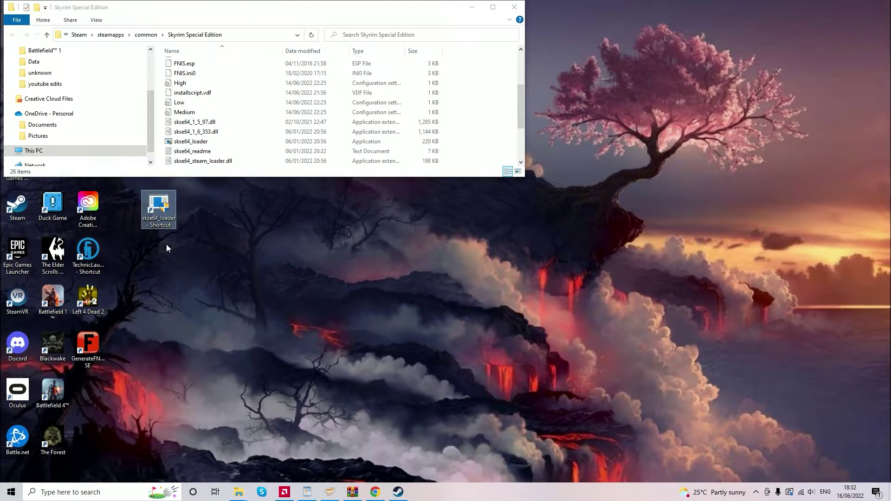
double_click(159, 208)
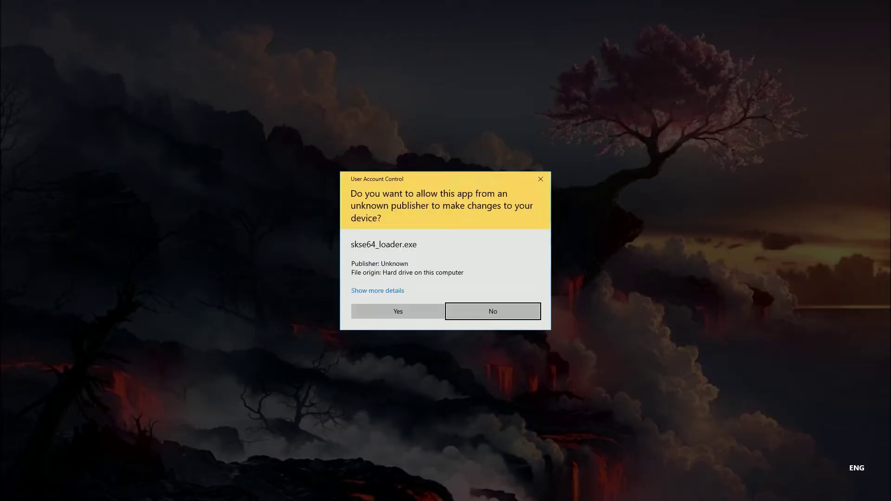
click(402, 310)
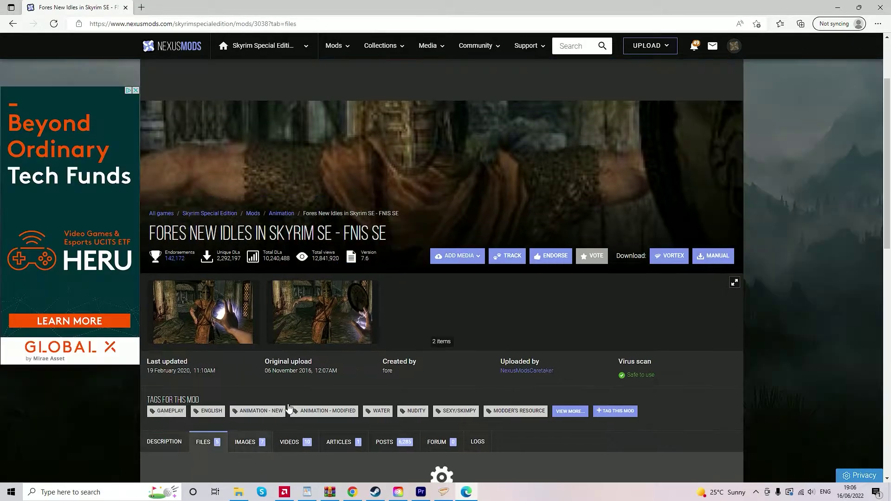
Step: Download the FNIS Behavior SE 7_6 main file manually from Nexus Mods using the free slow download
scroll(289, 409, down, 8)
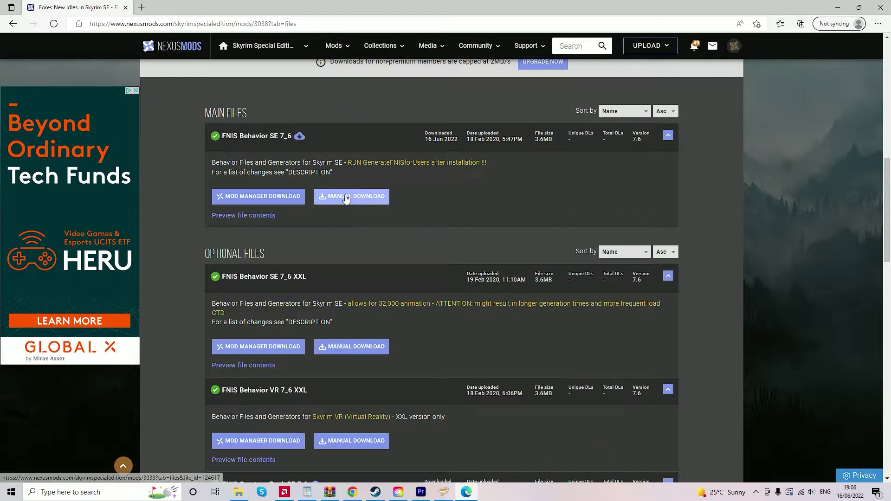
click(345, 197)
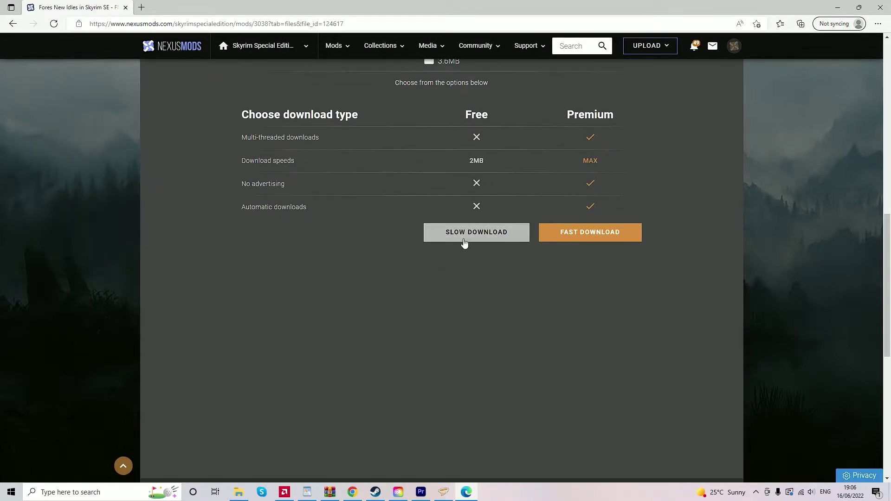
click(464, 241)
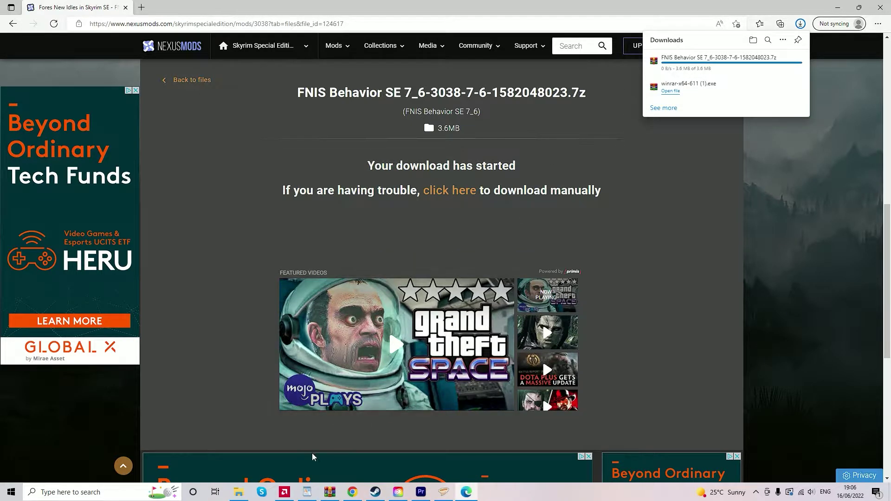
Step: Open the downloaded FNIS Behavior SE 7_6 archive from the Downloads folder in File Explorer
click(236, 494)
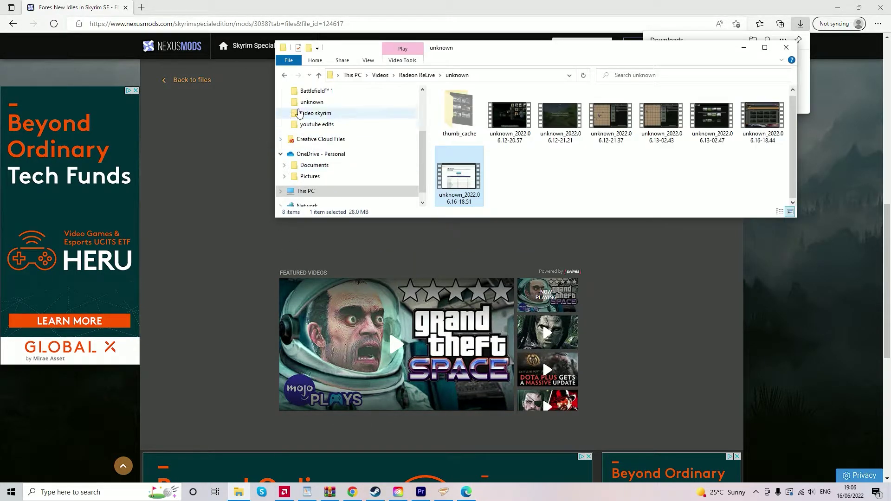
scroll(306, 114, up, 2)
click(314, 103)
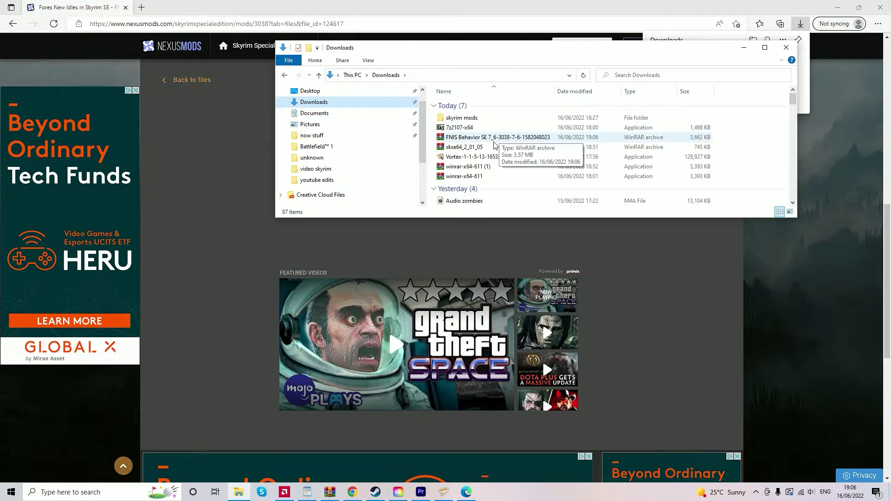
click(450, 138)
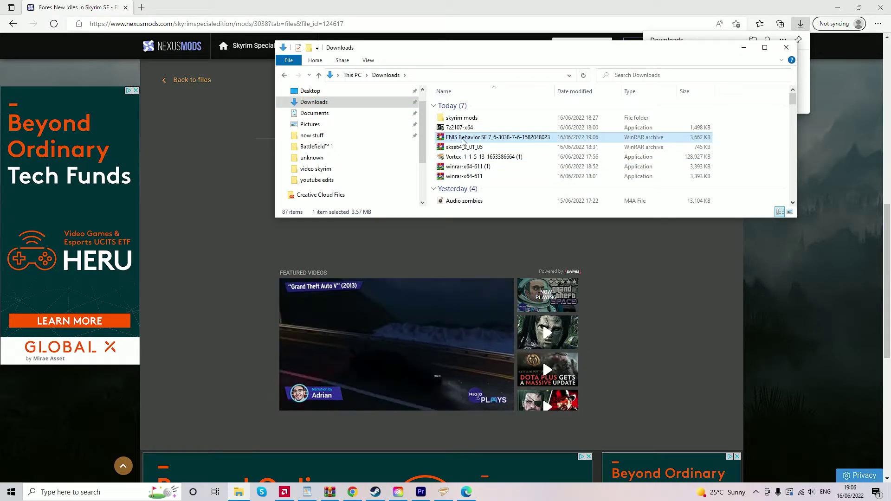
double_click(490, 138)
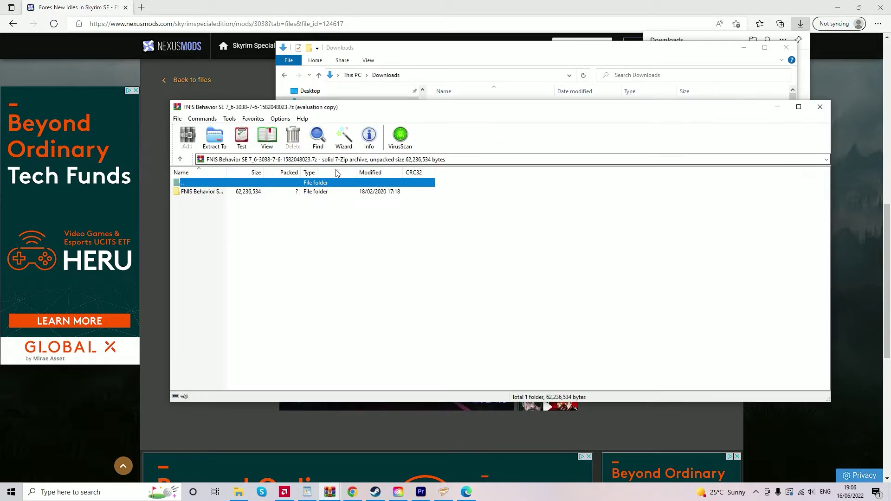
Step: Enter the archive's FNIS Behavior SE 7.6 Data folder, dismiss the licence reminder, select all its contents and reposition the window
double_click(262, 192)
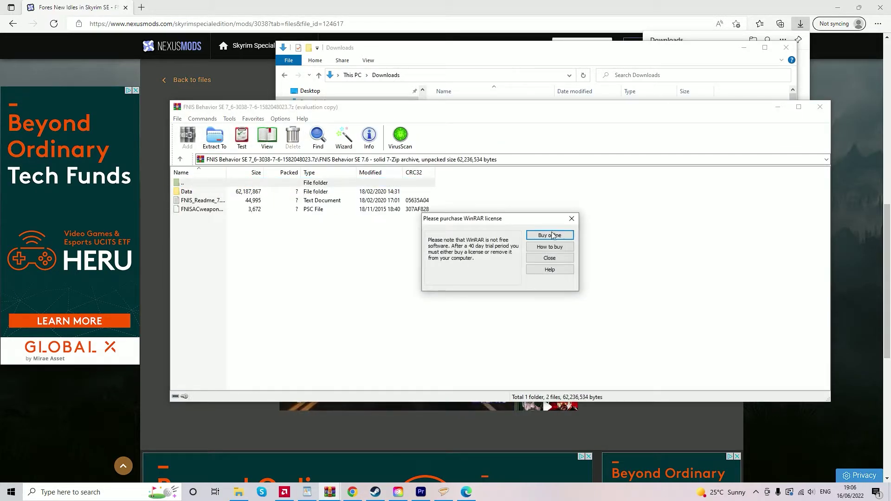
click(571, 219)
double_click(220, 191)
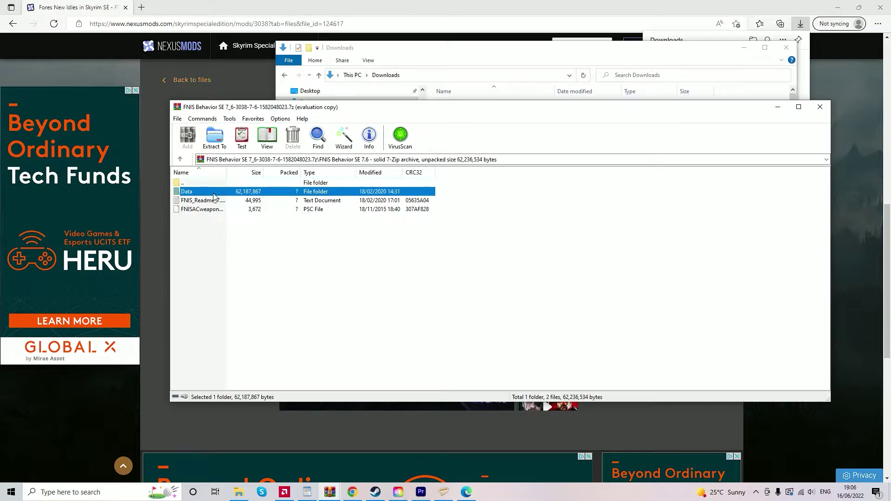
click(240, 275)
drag(281, 284, 210, 193)
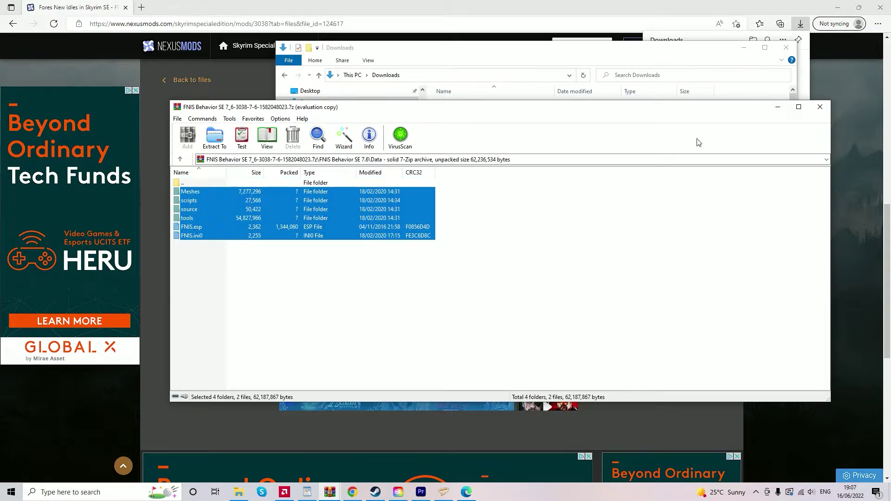
click(805, 110)
drag(392, 5, 418, 129)
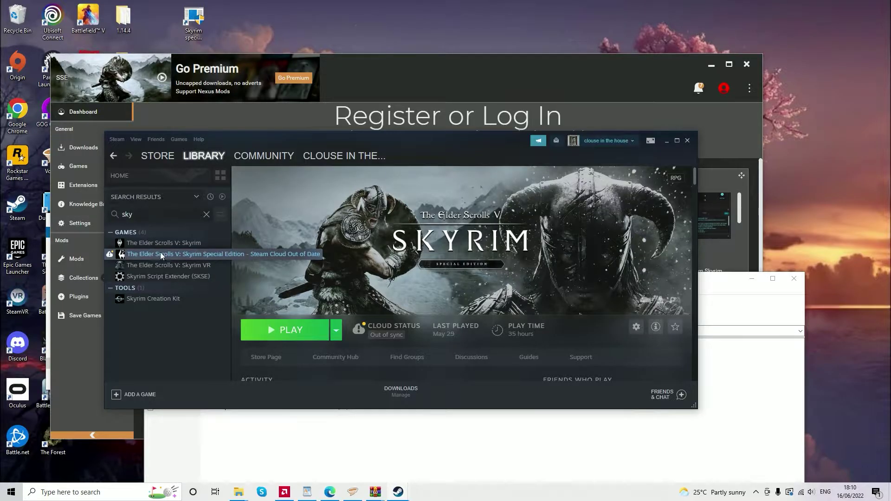
Step: Browse Skyrim Special Edition's local files from its Steam properties and bring the game folder window to the front
right_click(160, 253)
click(196, 322)
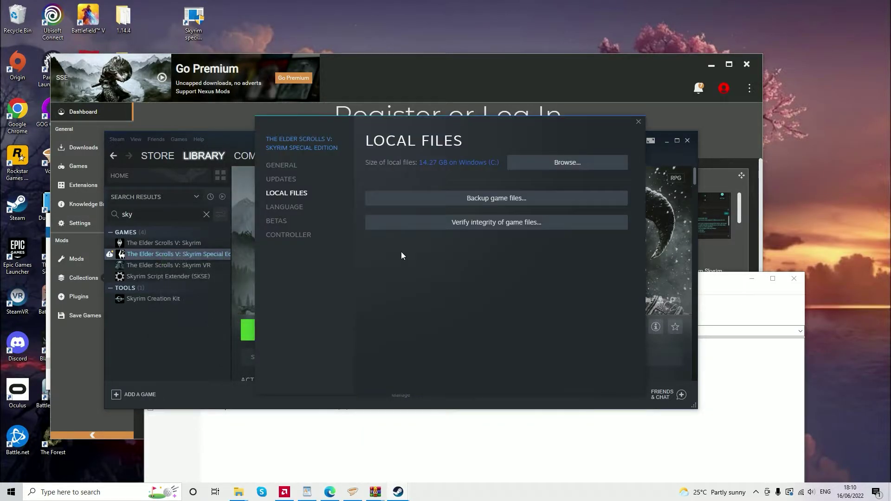
click(563, 163)
click(540, 163)
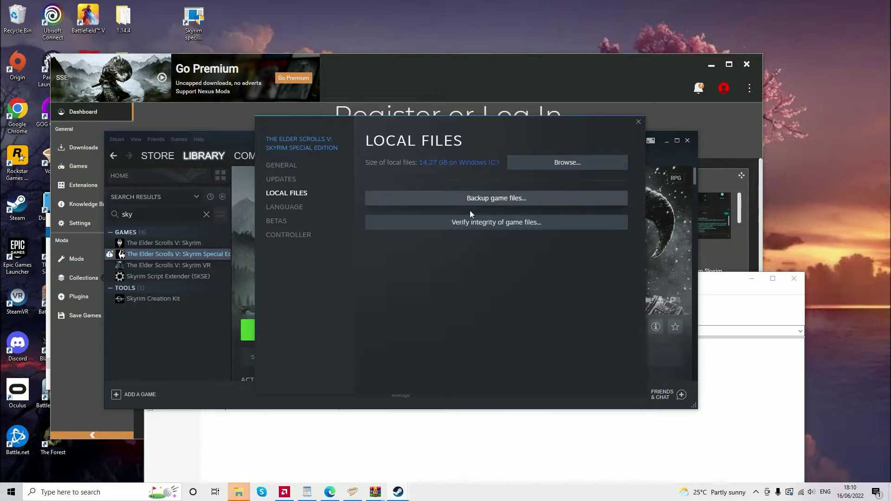
mouse_move(237, 494)
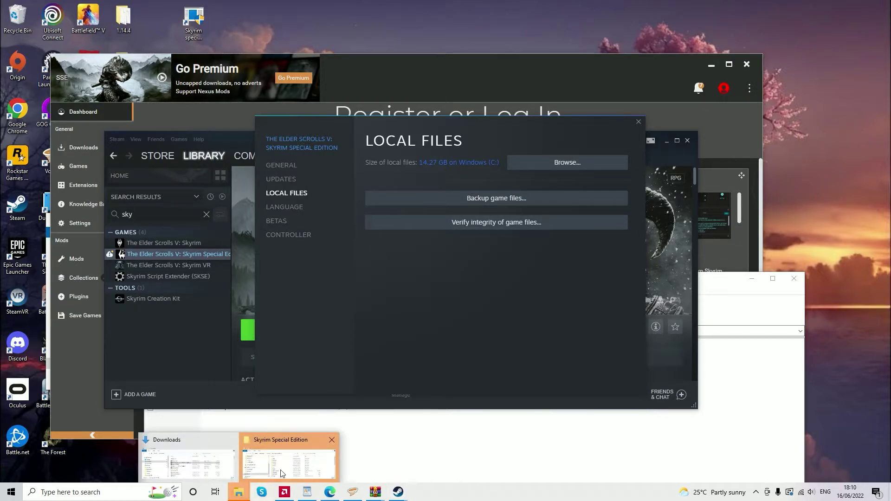
click(281, 473)
Step: Move the game folder window clear of the archive, look through its files and open the Data folder
drag(402, 224, 552, 151)
scroll(426, 228, down, 3)
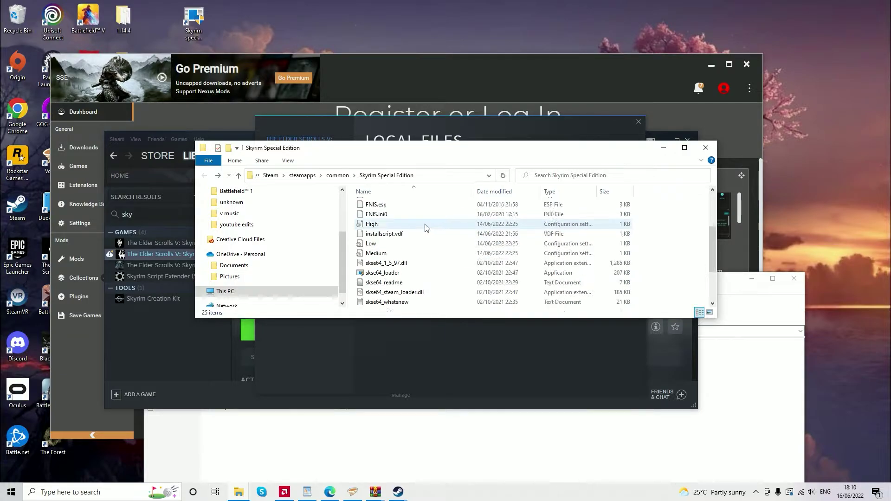
scroll(426, 227, down, 2)
scroll(399, 269, up, 4)
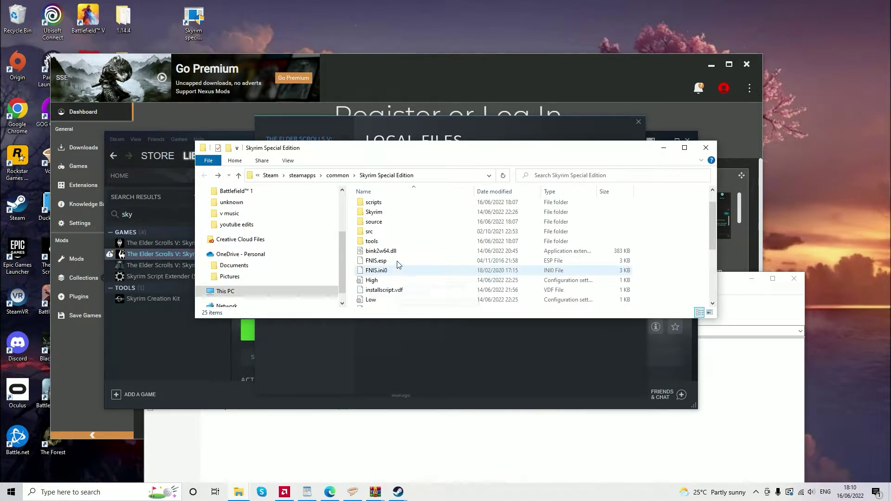
scroll(398, 242, up, 1)
double_click(388, 203)
Step: Copy the Meshes, scripts, source and tools folders plus FNIS.esp and FNIS.ini0 from the archive into the game's Data folder
click(297, 441)
drag(288, 407, 274, 367)
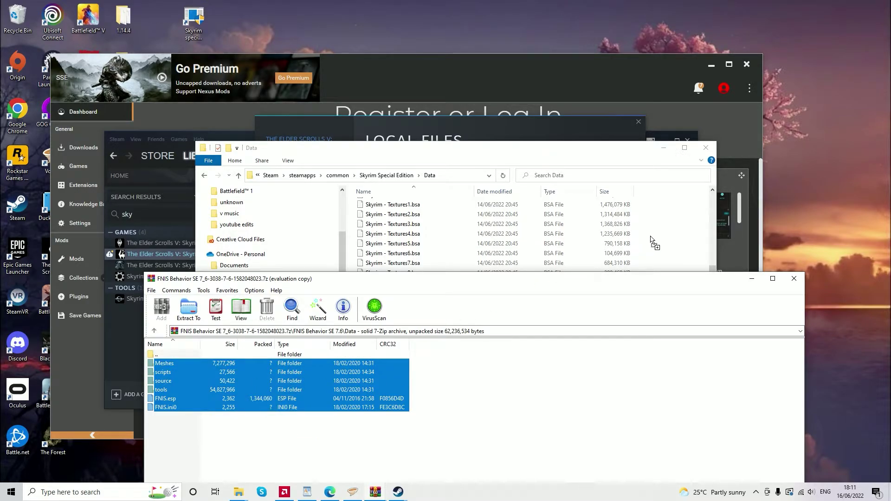
drag(652, 242, 653, 243)
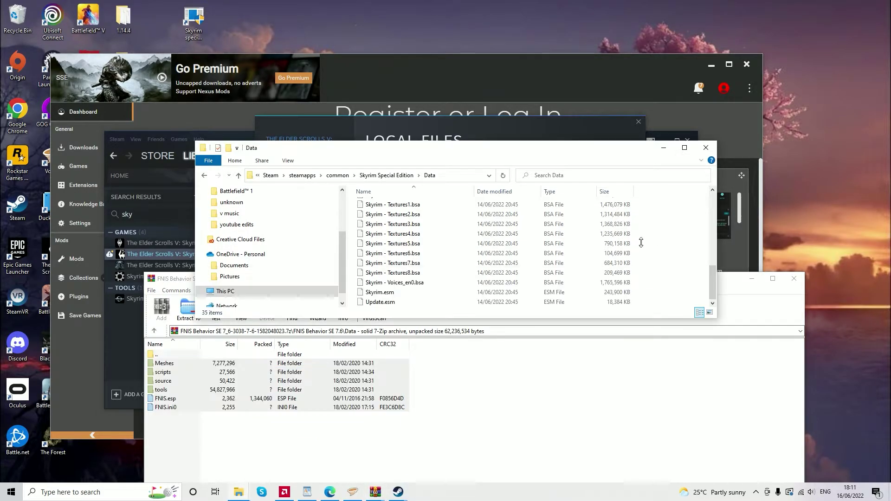
Step: Check the copied FNIS files in the game's Data folder, including its tools subfolder, and return to the game folder
scroll(445, 253, up, 1)
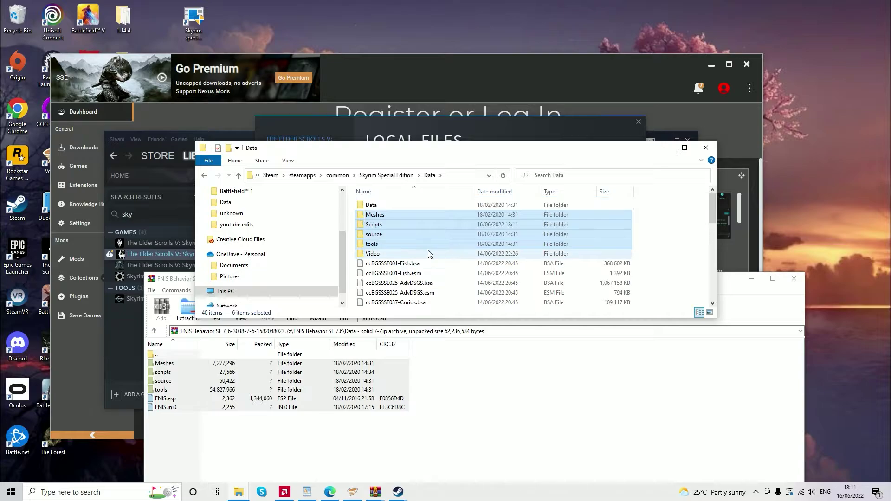
click(203, 177)
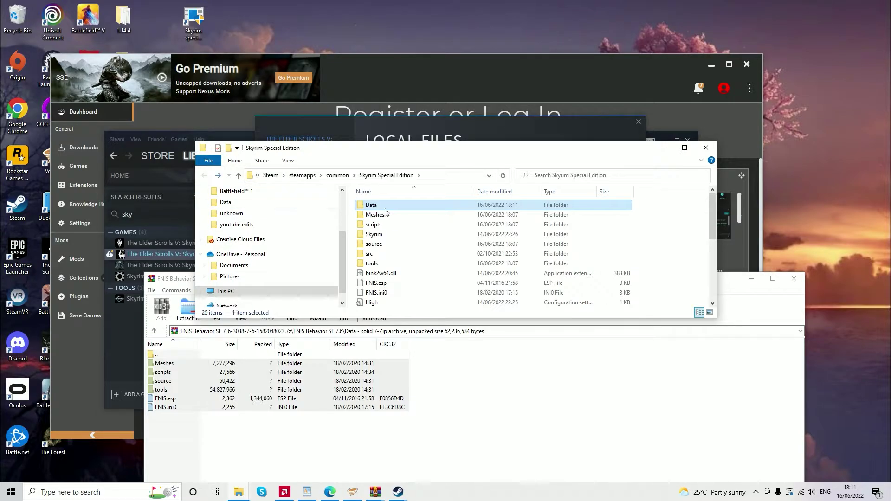
double_click(381, 207)
scroll(380, 218, down, 1)
double_click(379, 227)
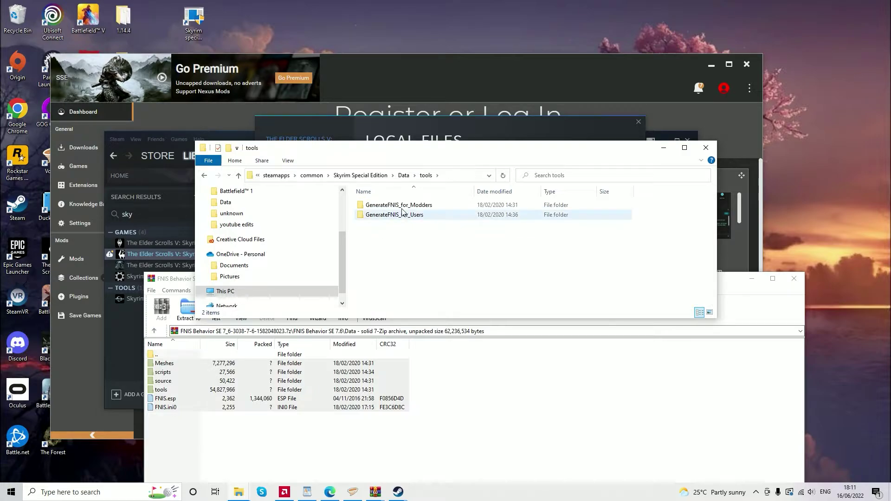
click(204, 176)
click(204, 175)
Step: Open the GenerateFNIS_for_Users folder inside the tools folder of the game's Data folder
double_click(369, 207)
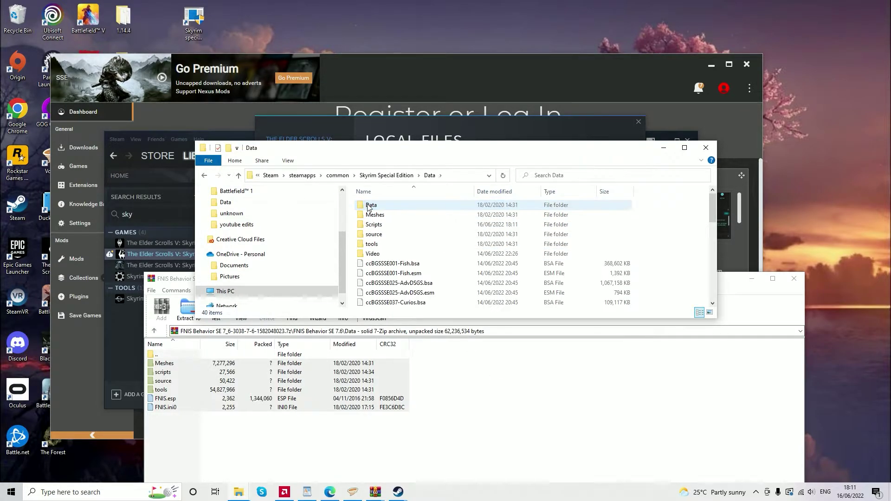
scroll(376, 223, down, 1)
double_click(379, 234)
double_click(392, 214)
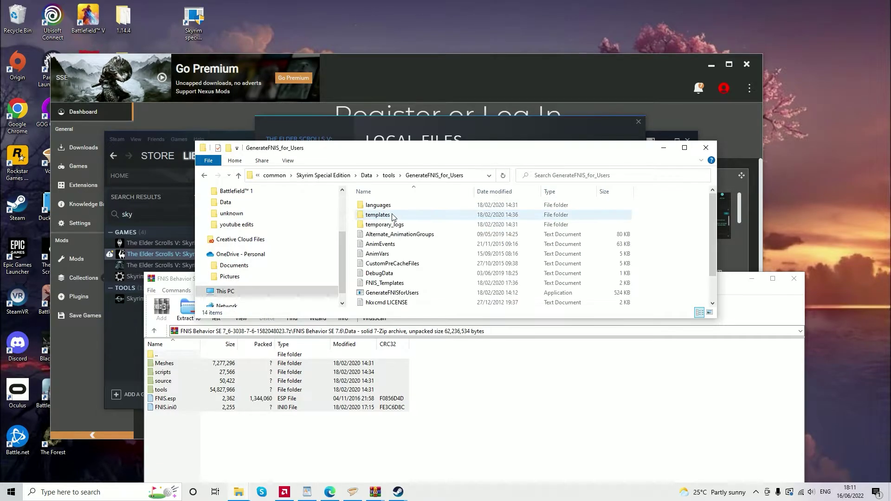
scroll(385, 260, down, 1)
Step: Run GenerateFNISforUsers, update the FNIS behavior, and exit the generator without creating a desktop shortcut
click(389, 274)
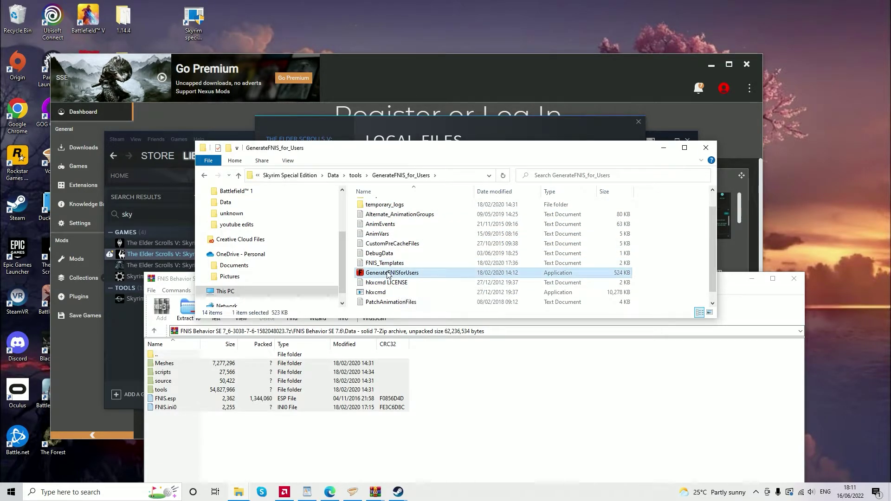
double_click(389, 274)
click(225, 269)
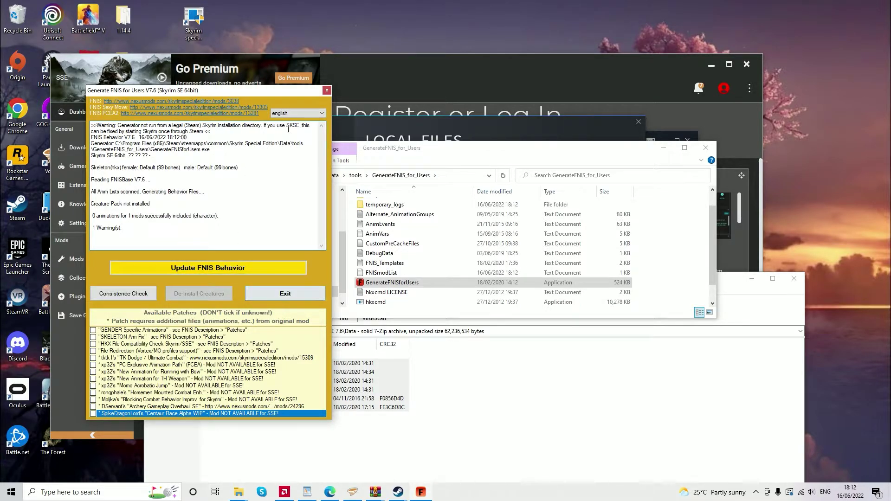
click(293, 295)
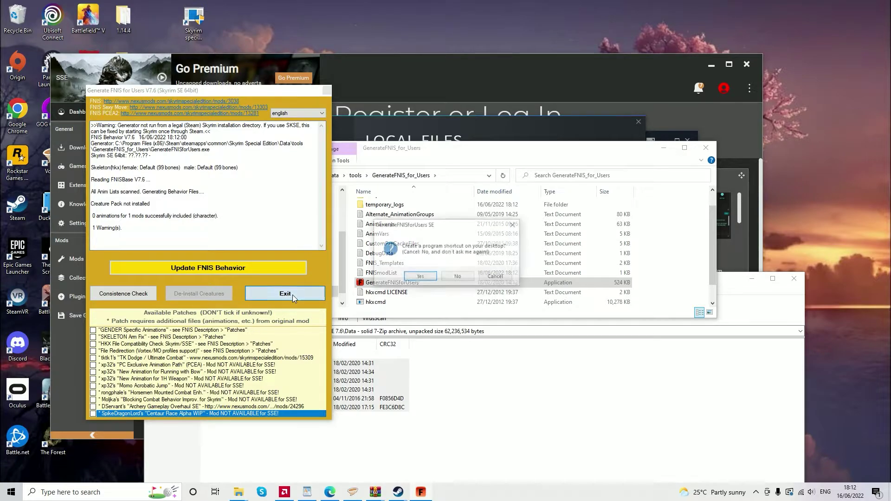
click(459, 277)
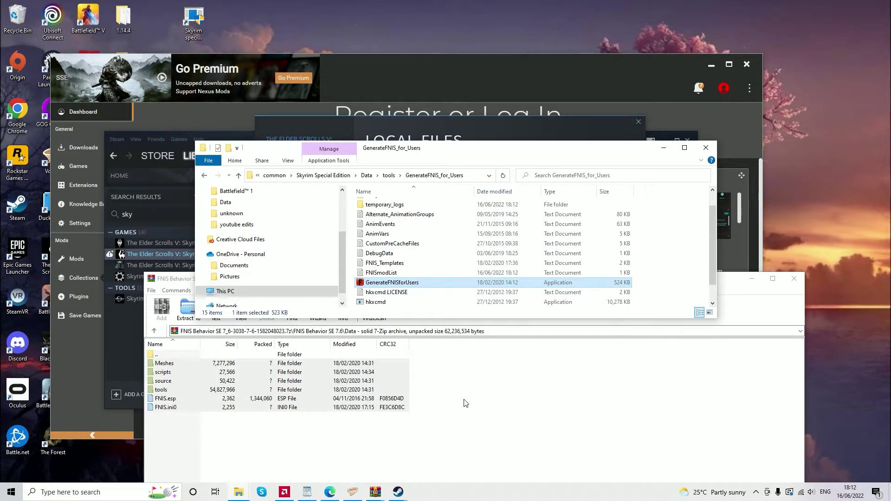
Step: Close the FNIS archive, switch to Vortex and dismiss the open tool options on its dashboard
click(466, 403)
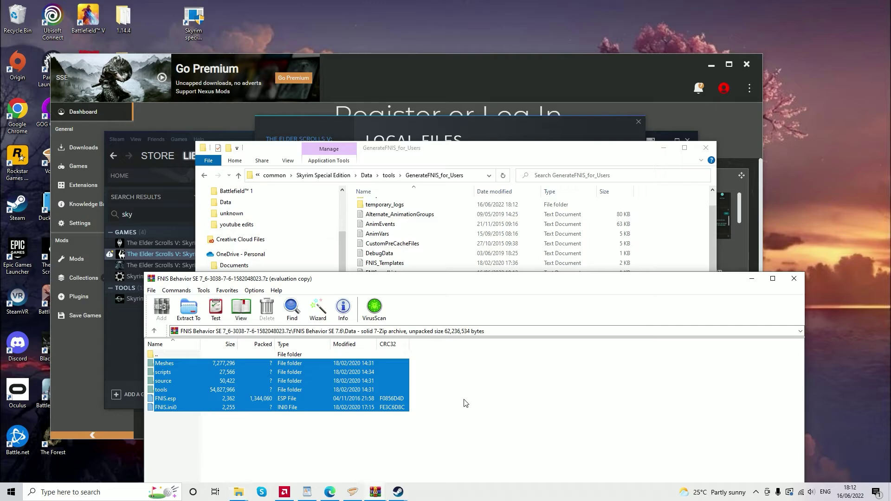
click(792, 280)
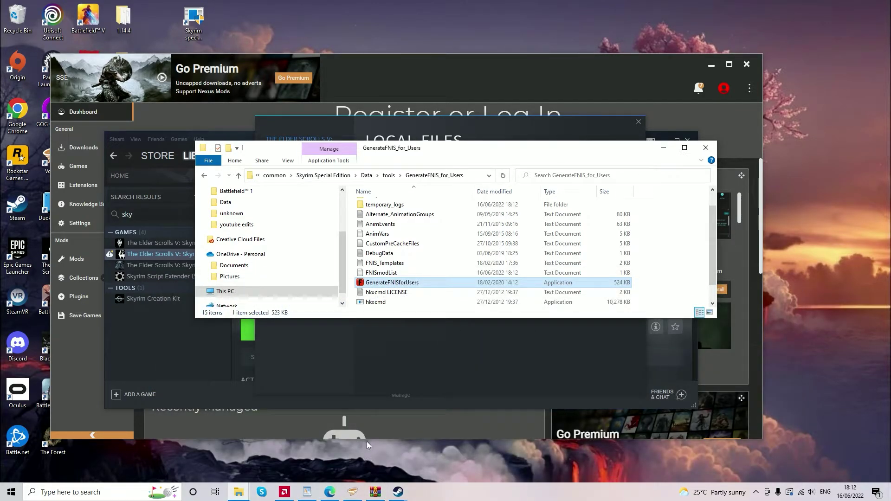
click(357, 493)
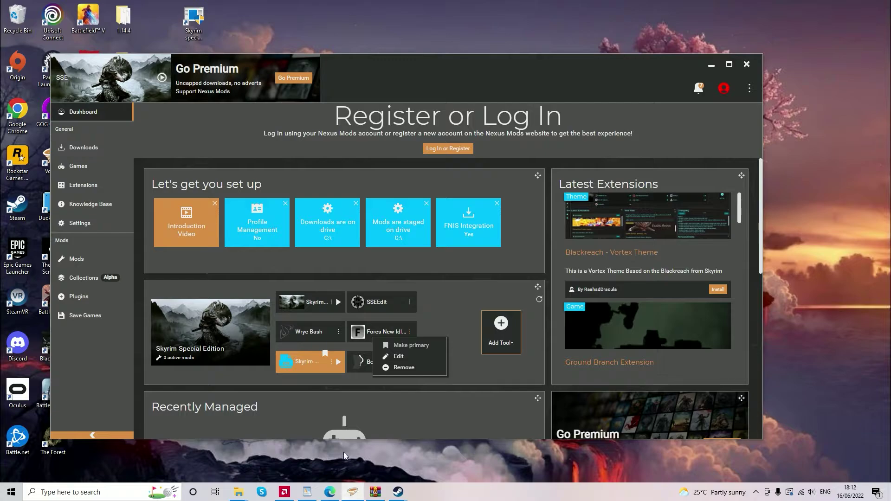
click(459, 374)
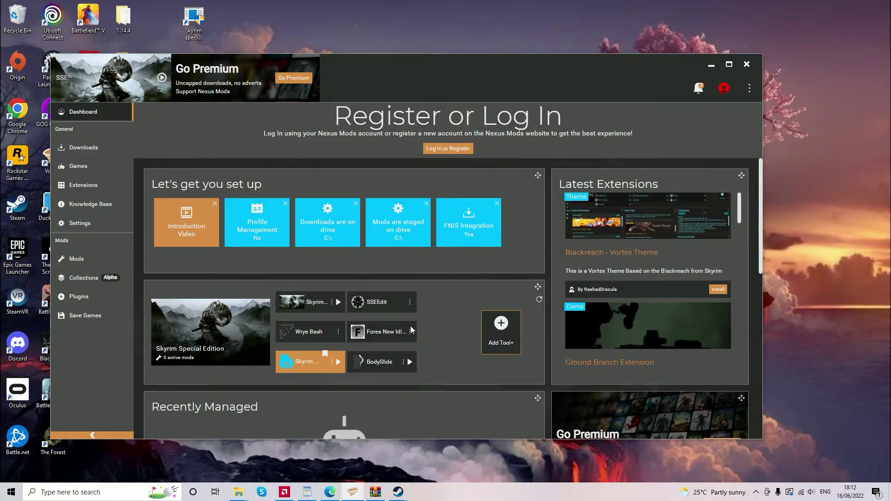
Step: Set the Fores New Idles in Skyrim tool's target to GenerateFNISforUsers, save it, and run it to update the FNIS behavior
click(411, 332)
click(399, 357)
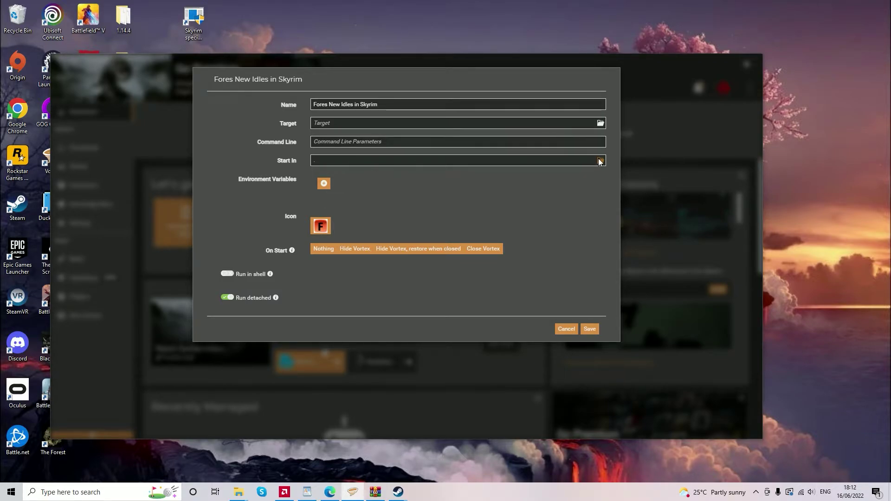
click(601, 123)
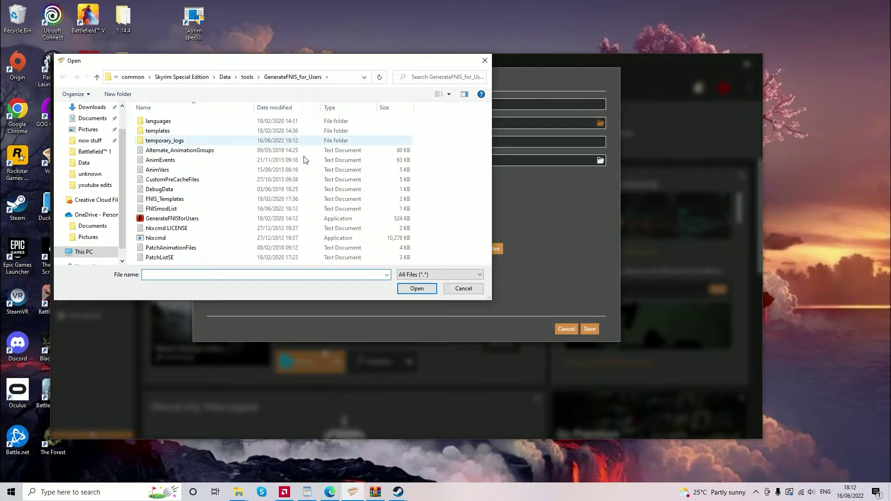
click(187, 220)
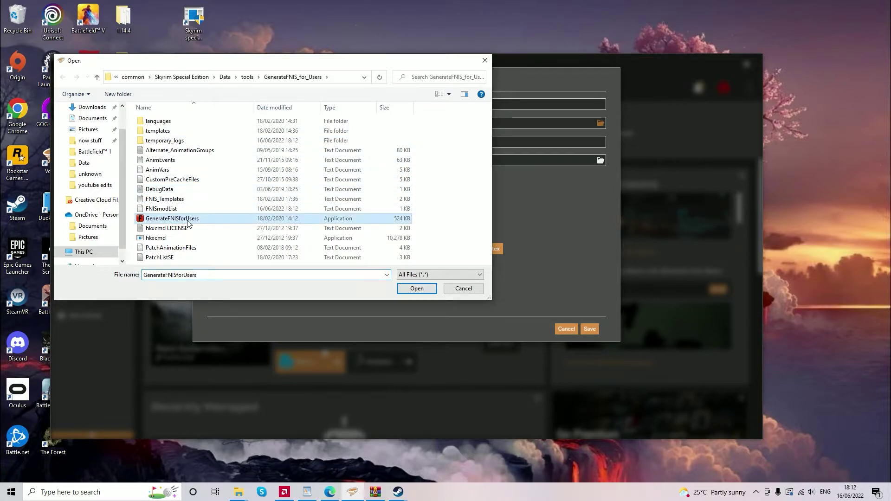
click(415, 289)
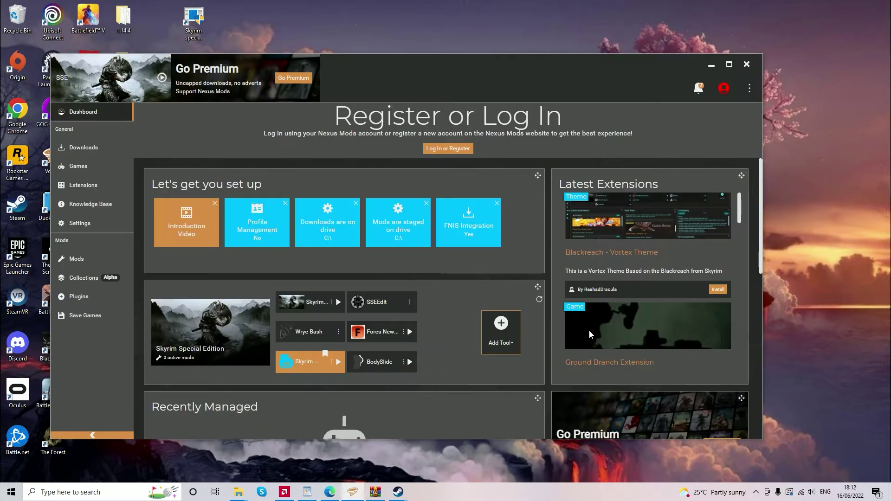
click(589, 330)
click(412, 331)
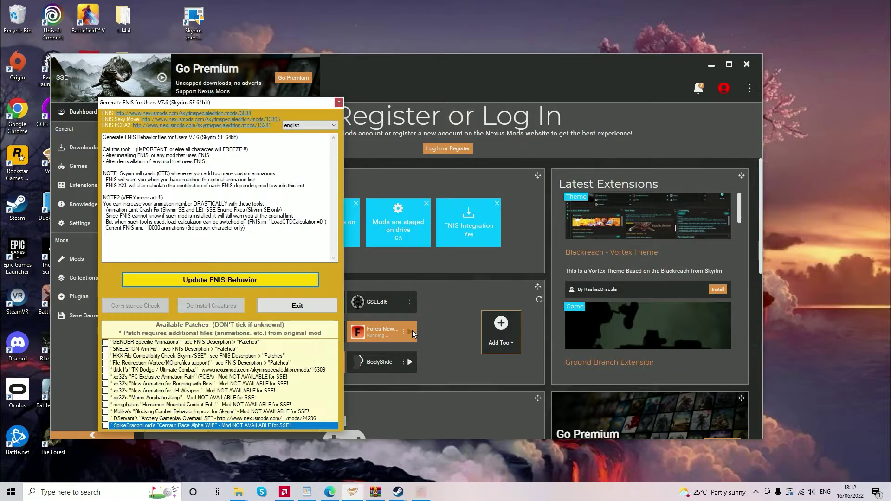
click(249, 280)
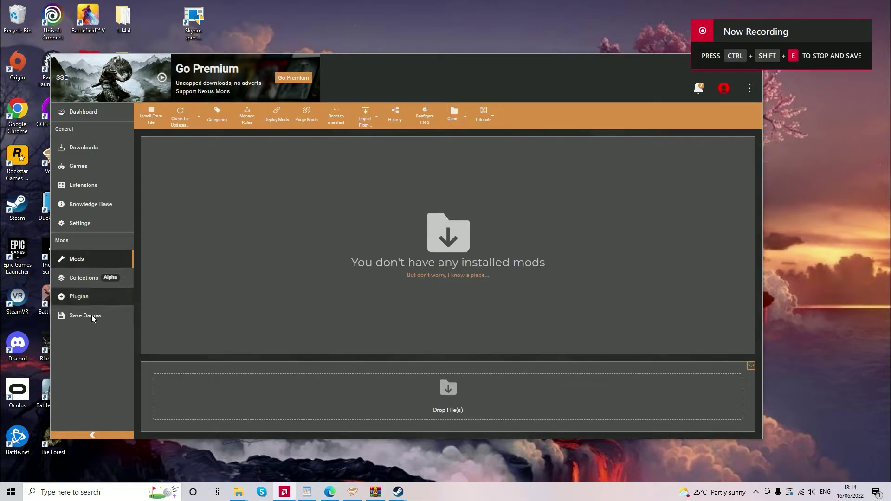
Step: Review the customisation, automation and FNIS options in Vortex's interface settings
click(79, 224)
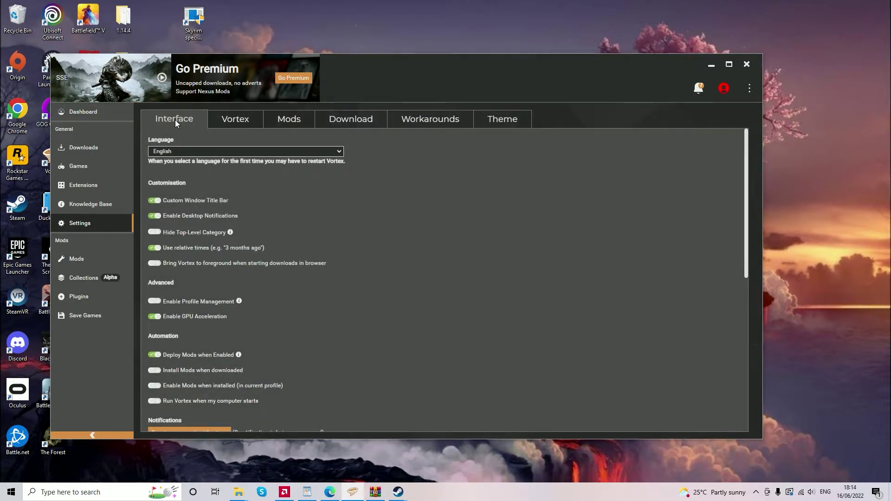
scroll(189, 333, down, 1)
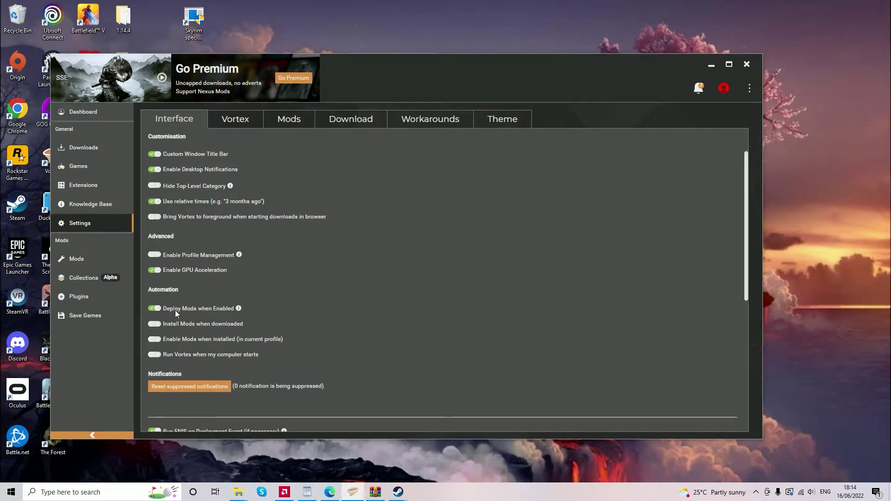
scroll(175, 313, down, 2)
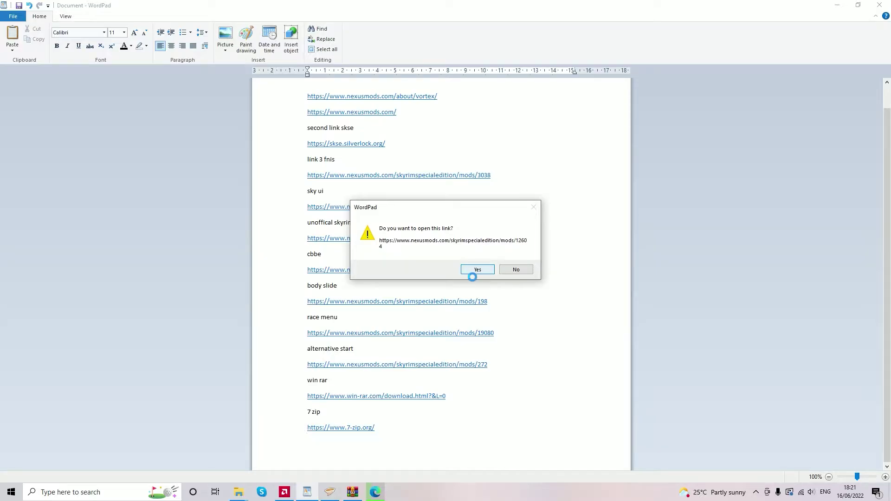
Step: Open the SkyUI mod page linked in the WordPad document, view its requirements and bring up its files
click(469, 271)
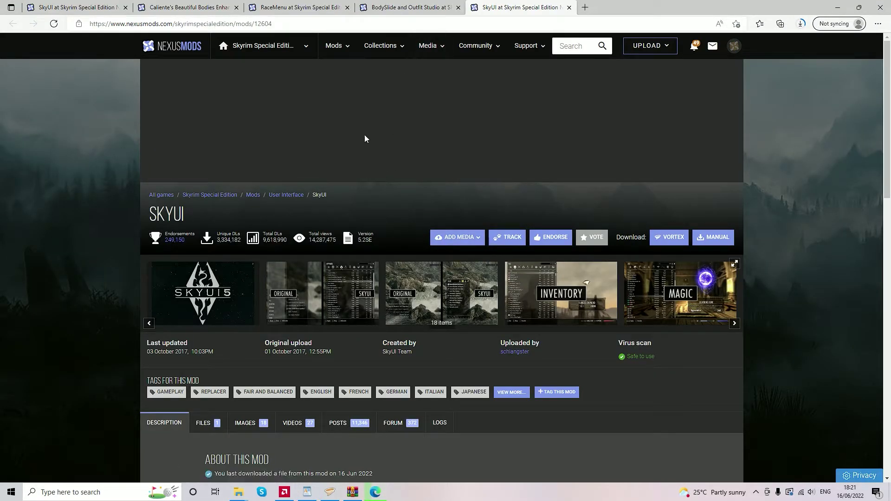
scroll(348, 148, down, 5)
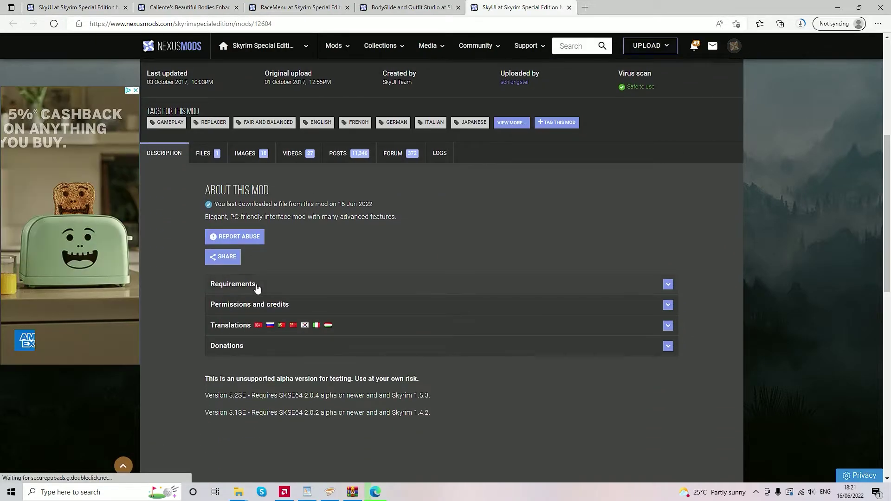
click(268, 287)
scroll(275, 333, up, 1)
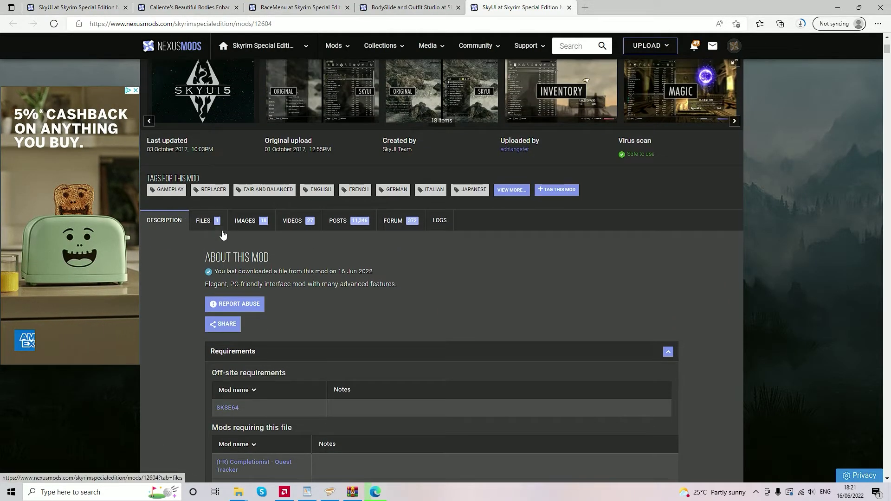
click(216, 223)
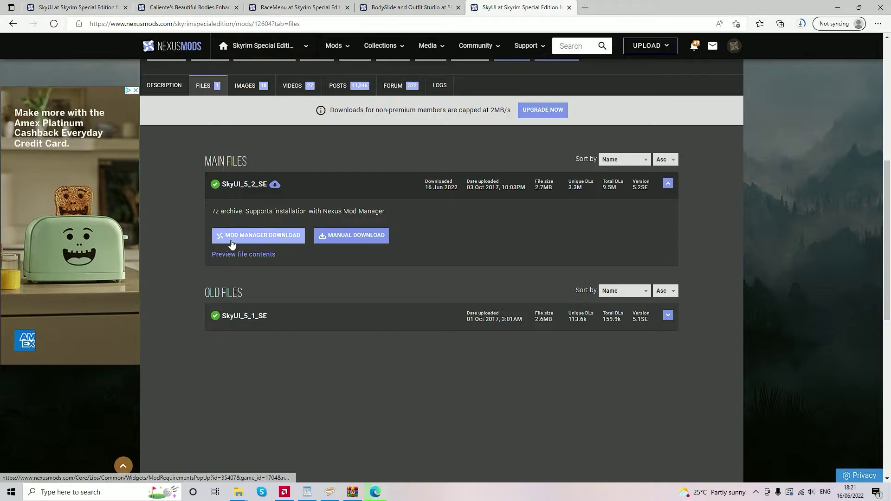
Step: View the Nexus Mods log-in prompt in Vortex, close it without logging in and minimise Vortex
click(285, 246)
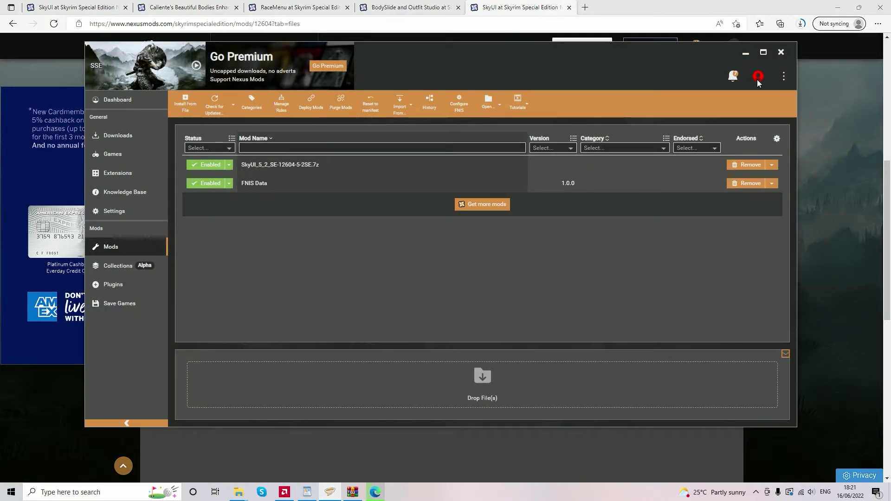
click(759, 77)
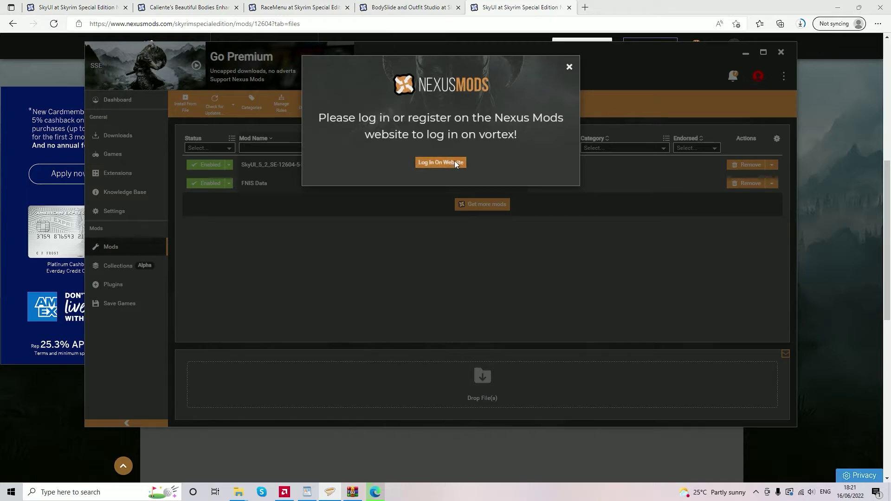
click(569, 66)
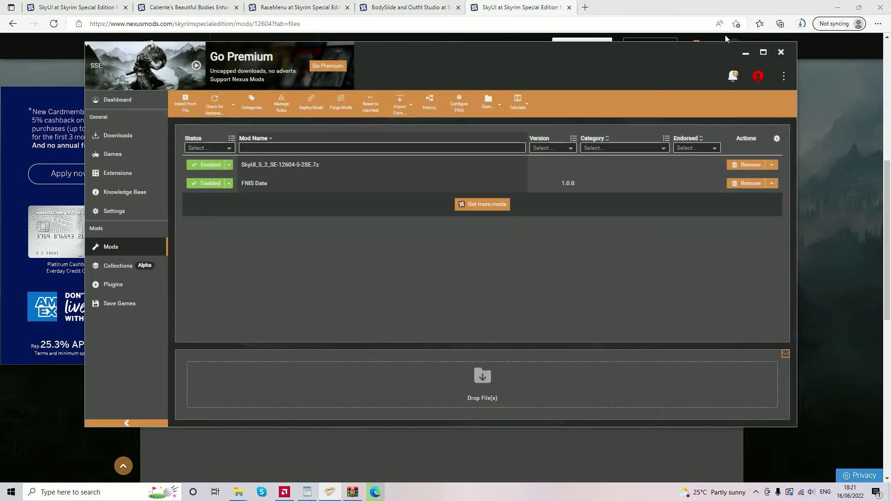
click(745, 52)
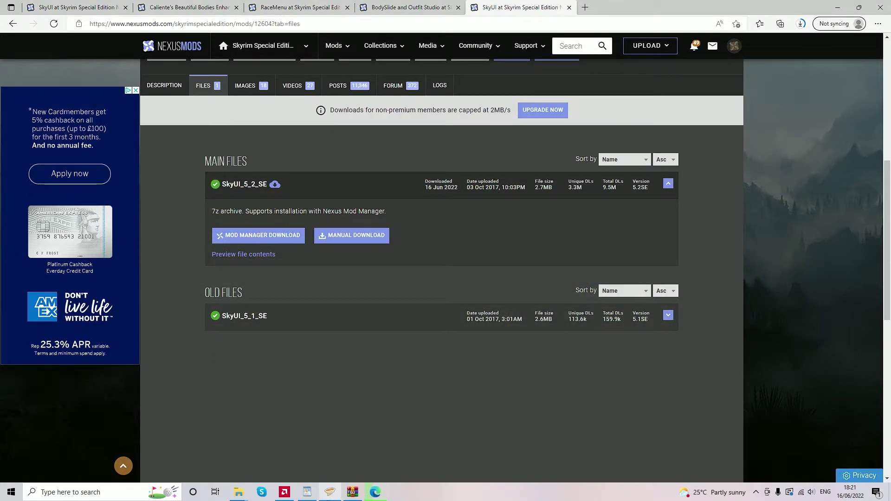
Step: Request the manual download of SkyUI_5_2_SE and continue past the SKSE64 requirement notice to the download options
mouse_move(330, 492)
click(355, 235)
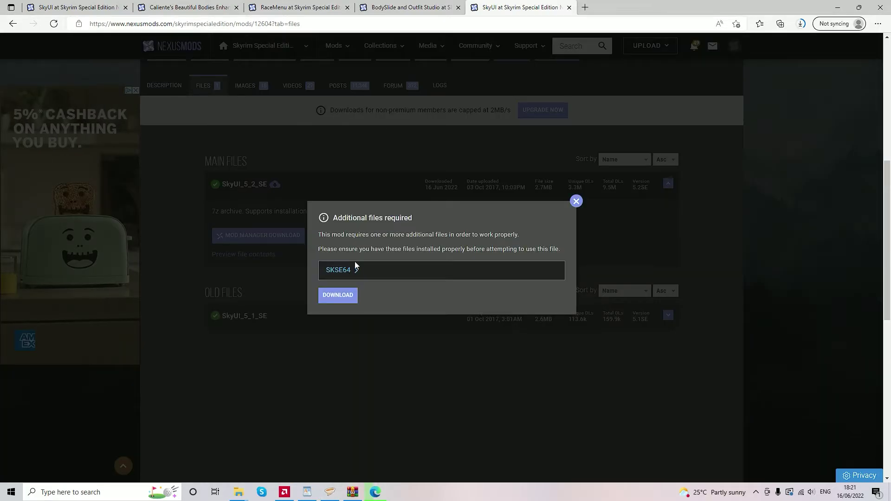
click(336, 295)
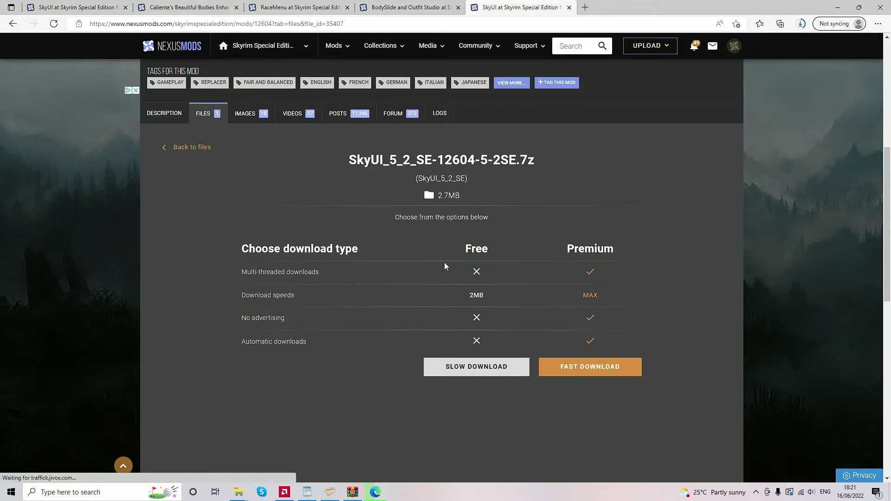
Step: Switch to the Downloads folder in File Explorer and open its skyrim mods folder
mouse_move(239, 496)
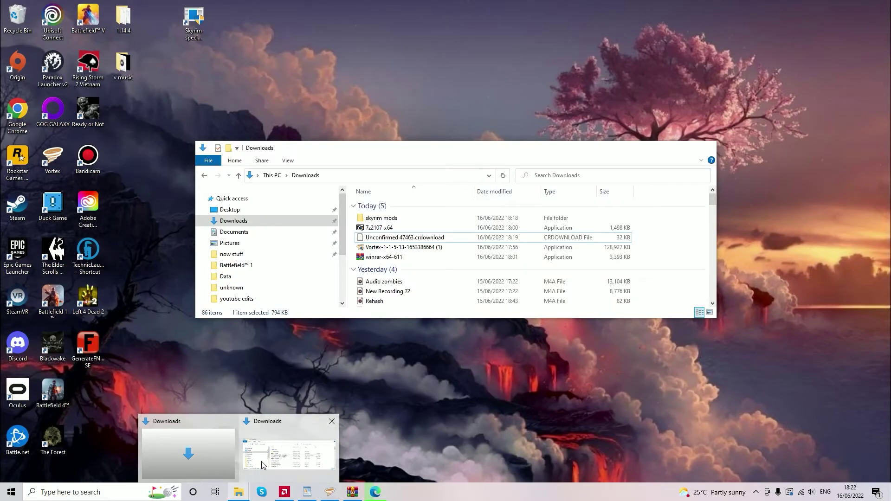
click(262, 465)
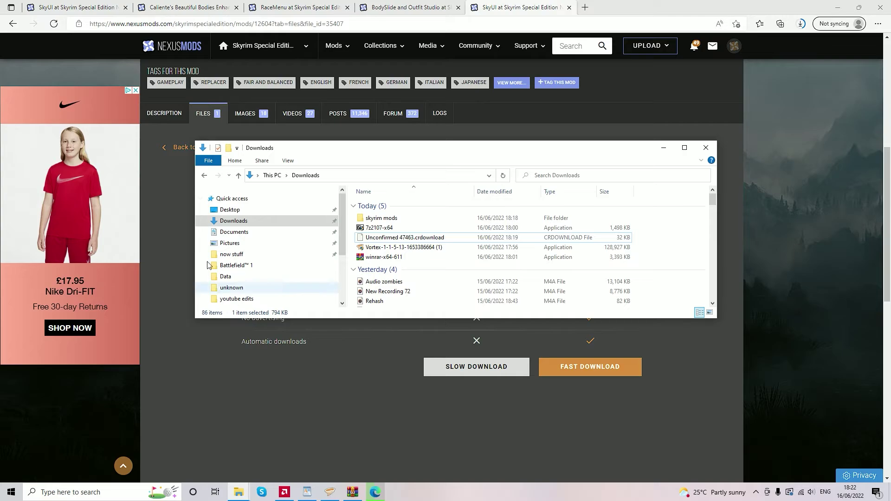
double_click(381, 218)
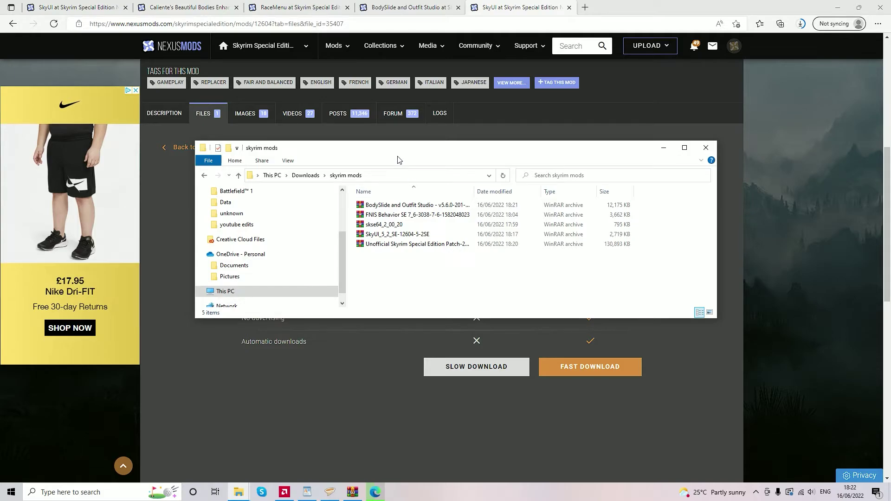
Step: Try to import the SkyUI_5_2_SE archive from the skyrim mods folder into Vortex, declining to replace the existing file
drag(386, 151, 432, 213)
click(427, 299)
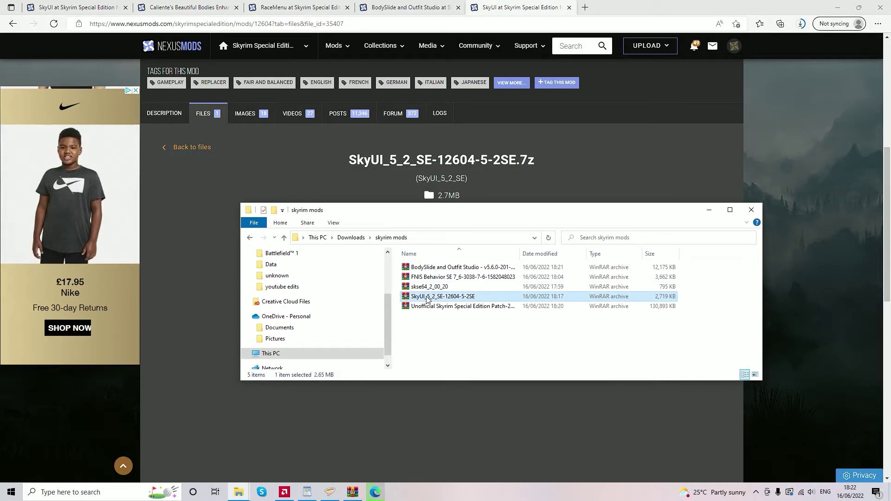
click(307, 492)
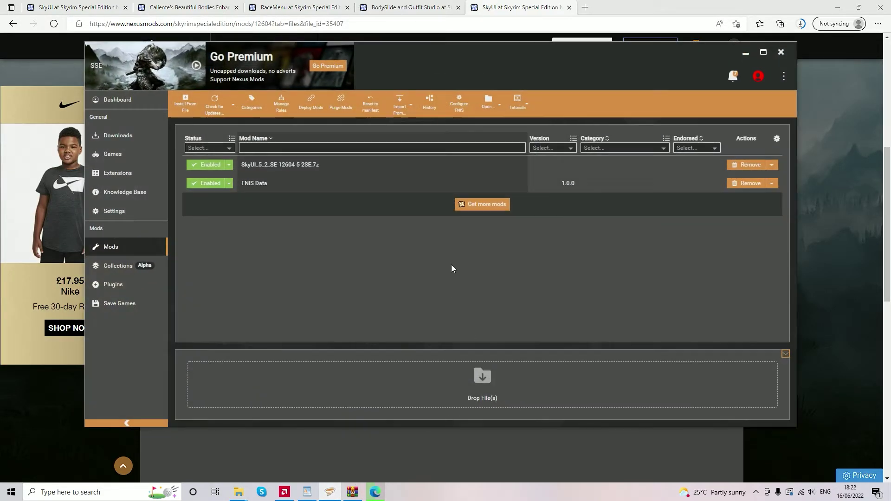
mouse_move(239, 492)
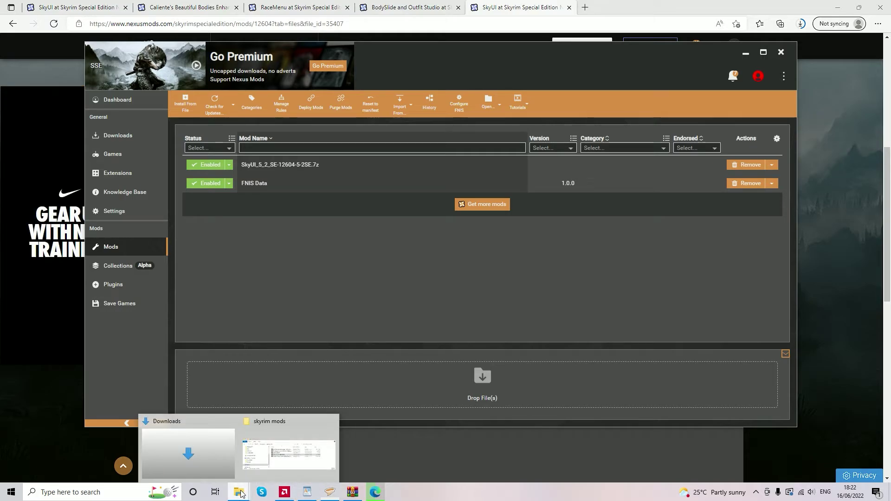
click(287, 448)
drag(420, 297, 428, 402)
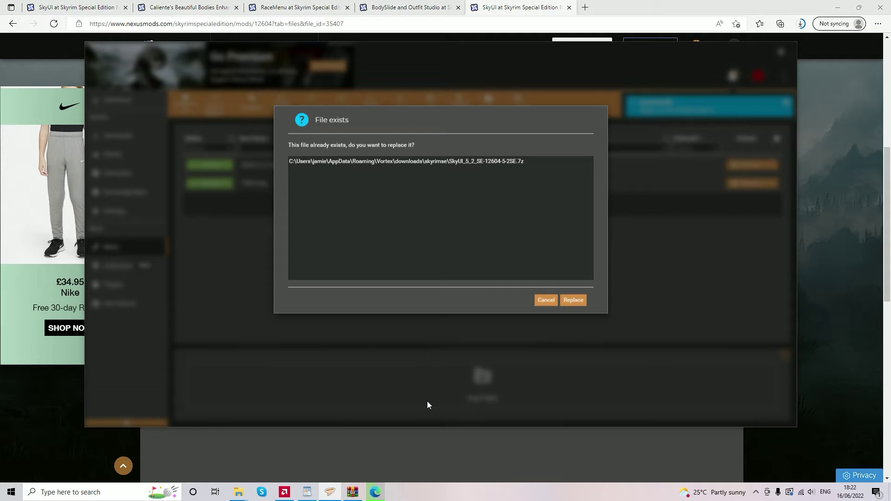
click(548, 327)
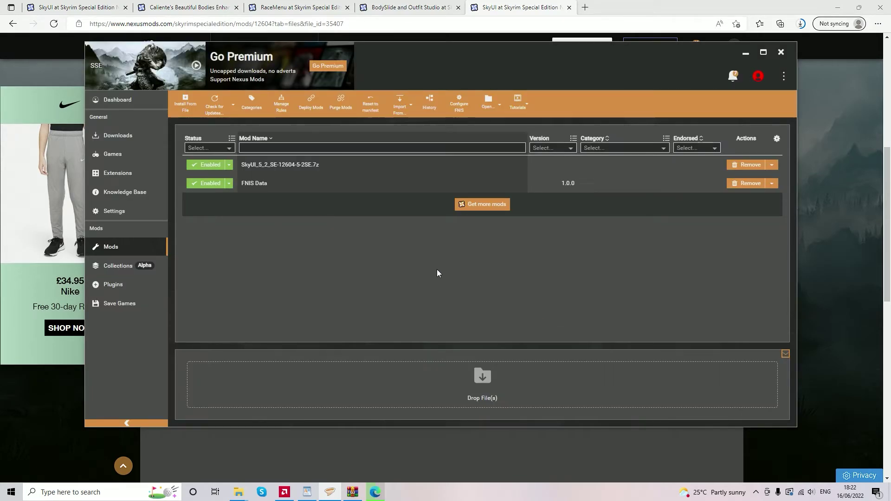
Step: Uninstall the SkyUI_5_2_SE mod in Vortex and set its status back to Enabled
click(233, 165)
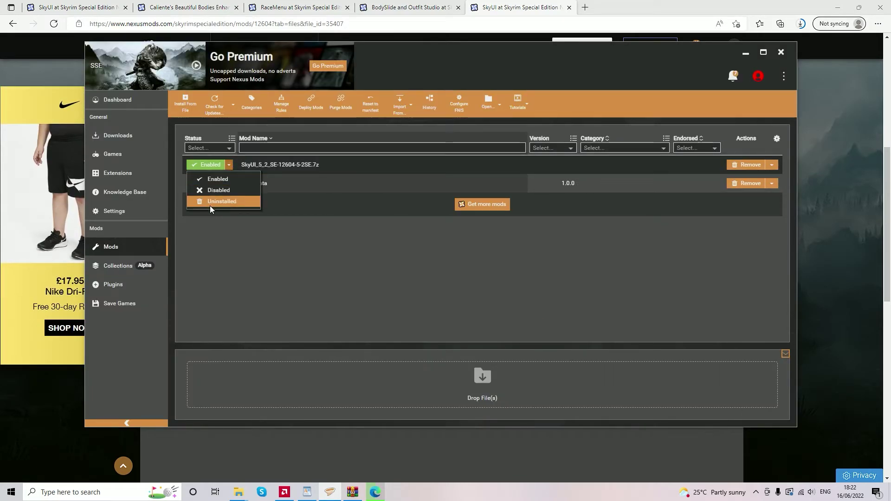
click(211, 206)
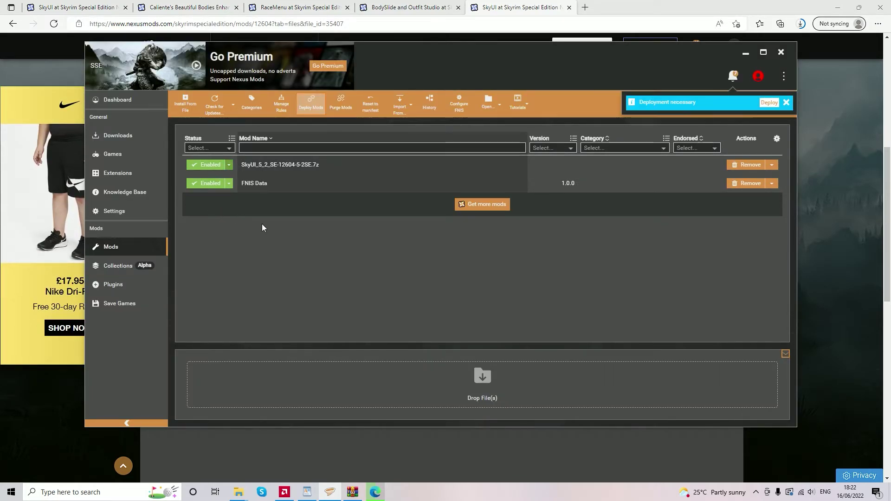
click(236, 166)
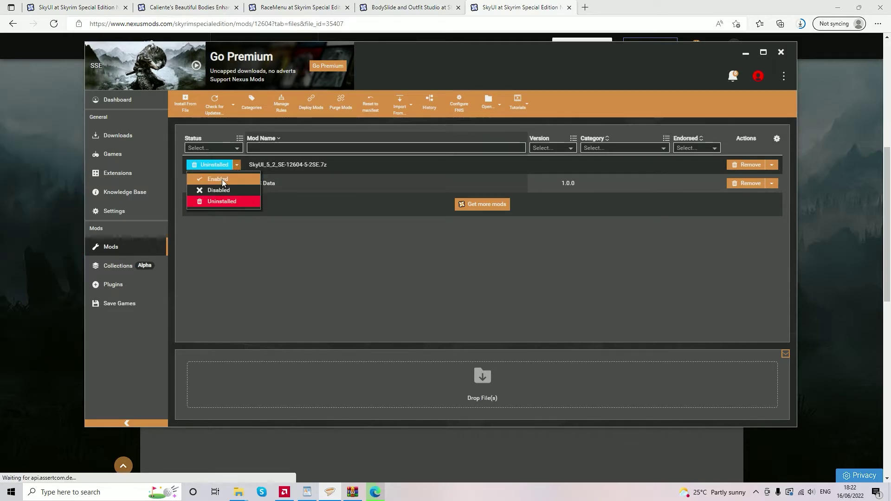
click(222, 179)
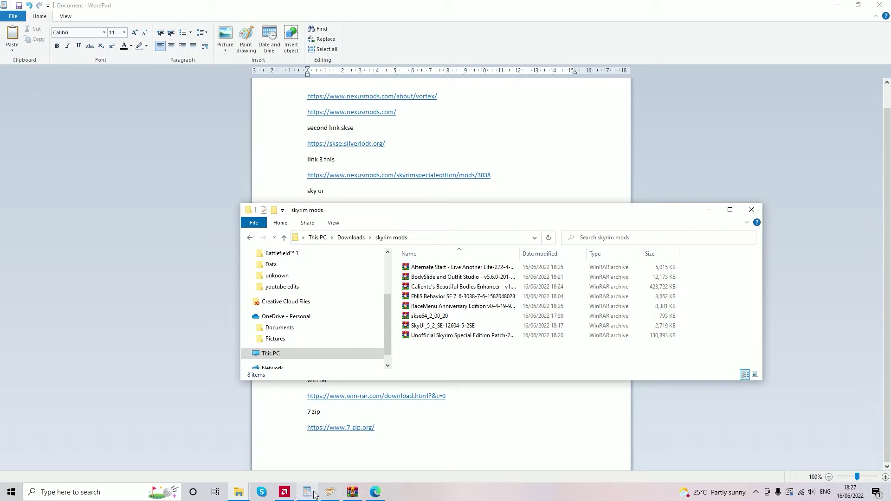
Step: Arrange the Vortex and skyrim mods windows so that the archives and Vortex's file drop area are both accessible
click(328, 494)
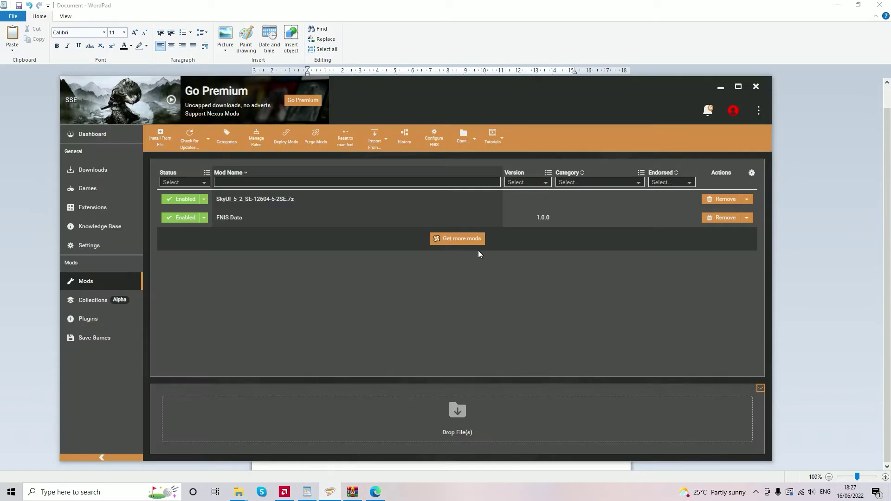
drag(428, 109, 416, 238)
click(421, 212)
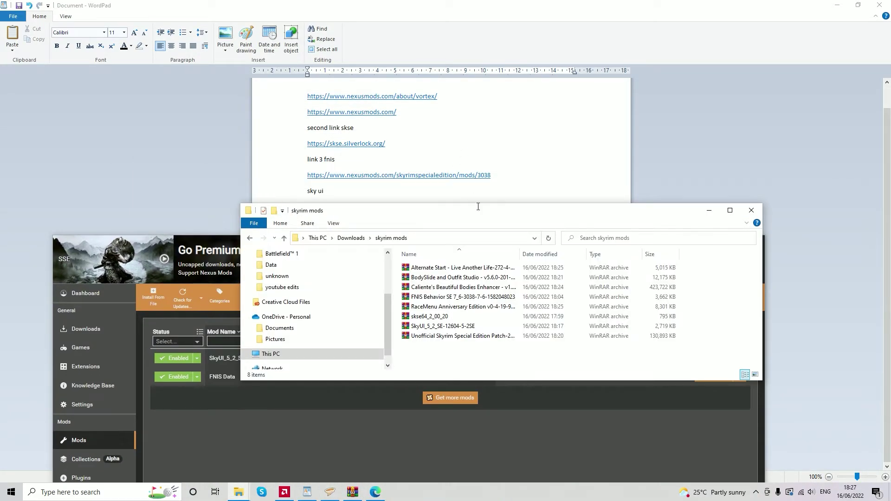
drag(478, 207, 491, 89)
drag(474, 275, 494, 127)
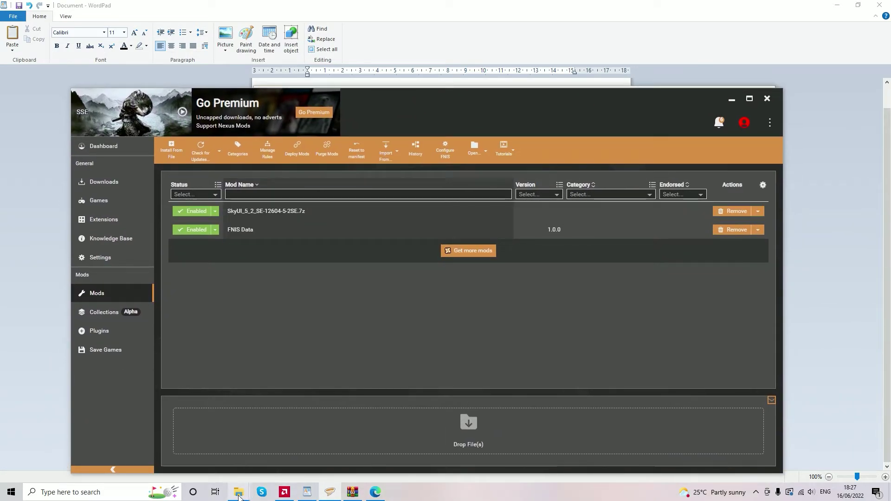
mouse_move(239, 495)
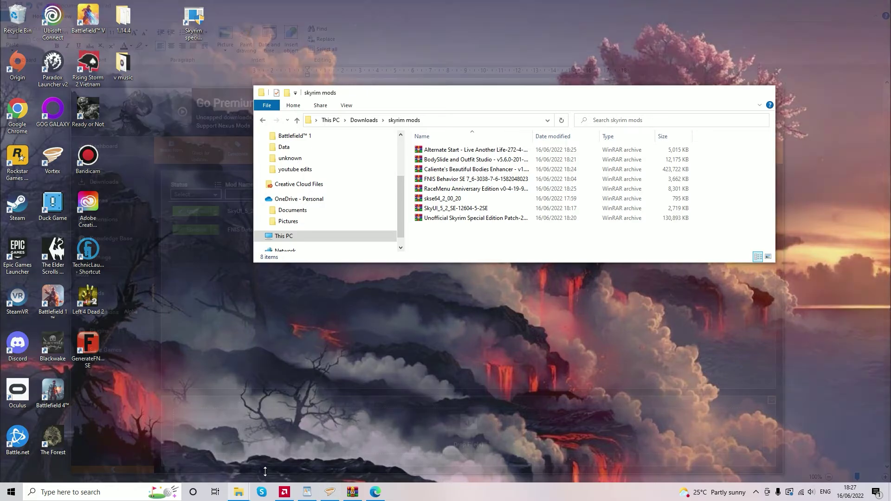
click(288, 432)
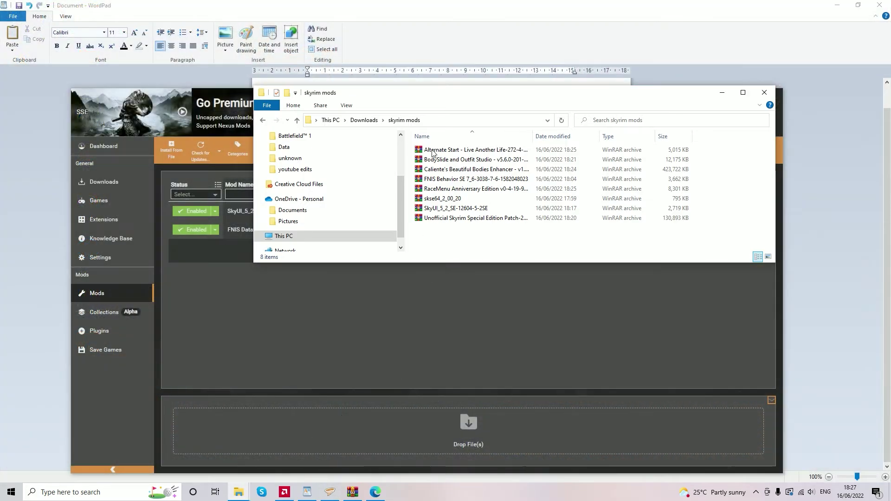
drag(441, 106, 540, 232)
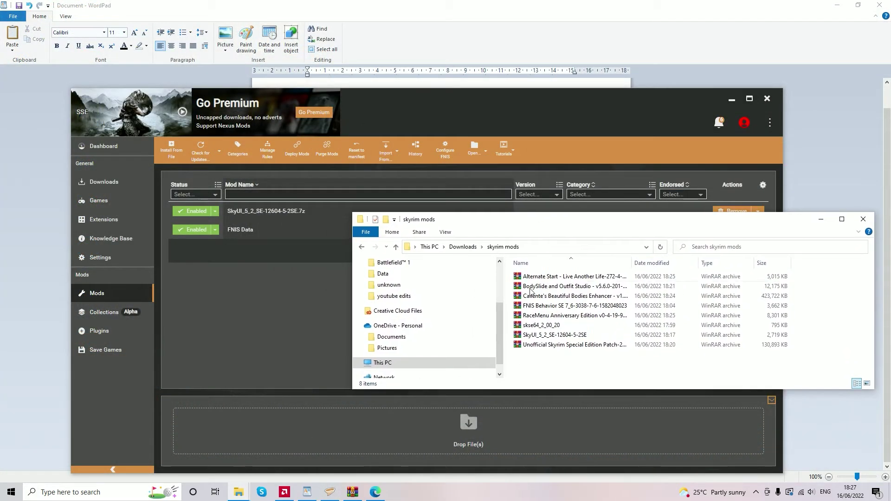
Step: Import the Alternate Start - Live Another Life, BodySlide and Outfit Studio, and Caliente's Beautiful Bodies Enhancer archives into Vortex
drag(525, 279, 449, 438)
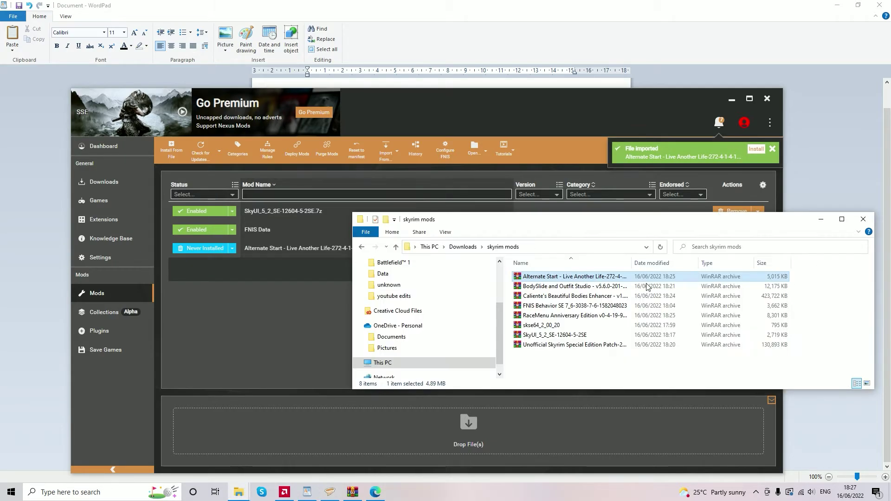
drag(526, 291, 475, 433)
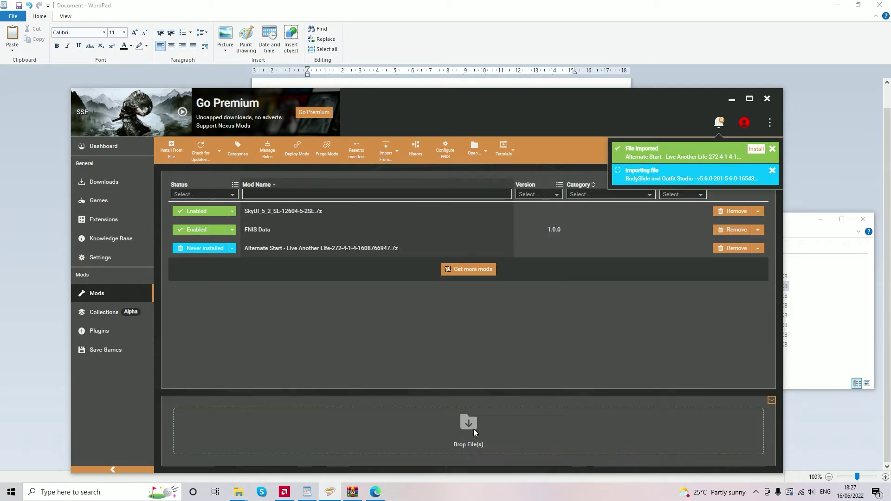
click(529, 297)
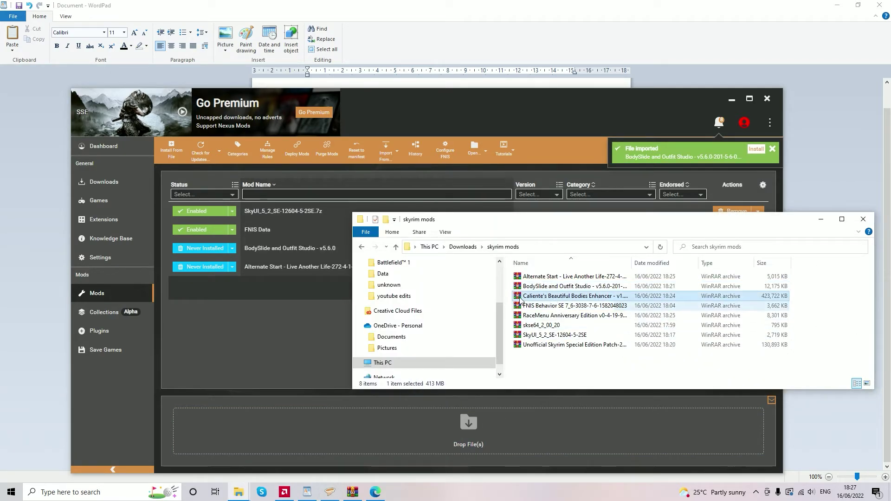
drag(520, 300, 445, 424)
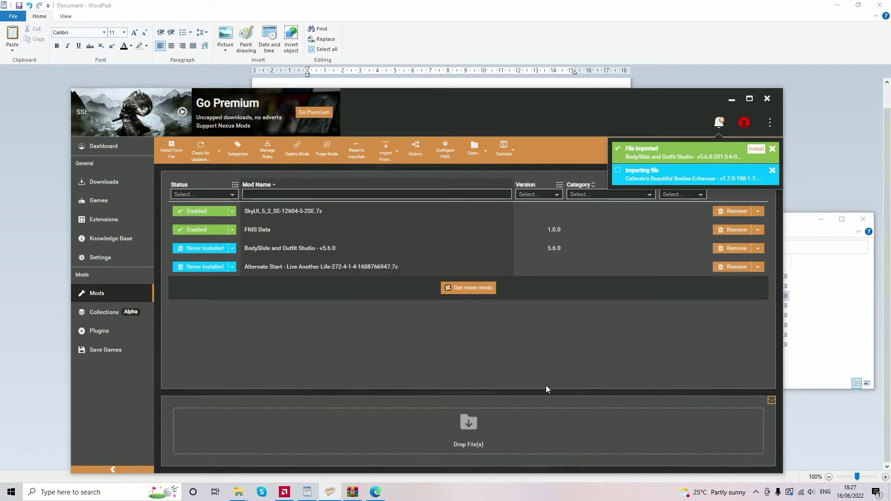
Step: Import the RaceMenu Anniversary Edition and Unofficial Skyrim Special Edition Patch archives into Vortex
click(548, 307)
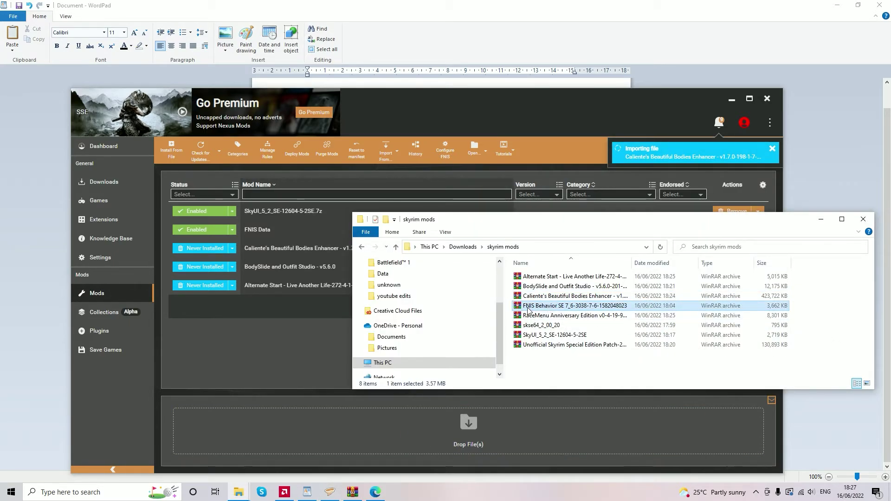
drag(528, 316, 471, 420)
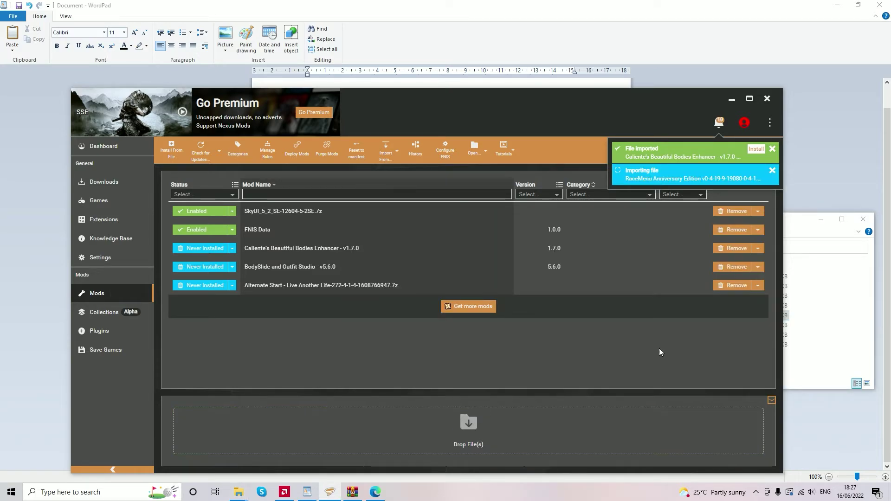
click(818, 327)
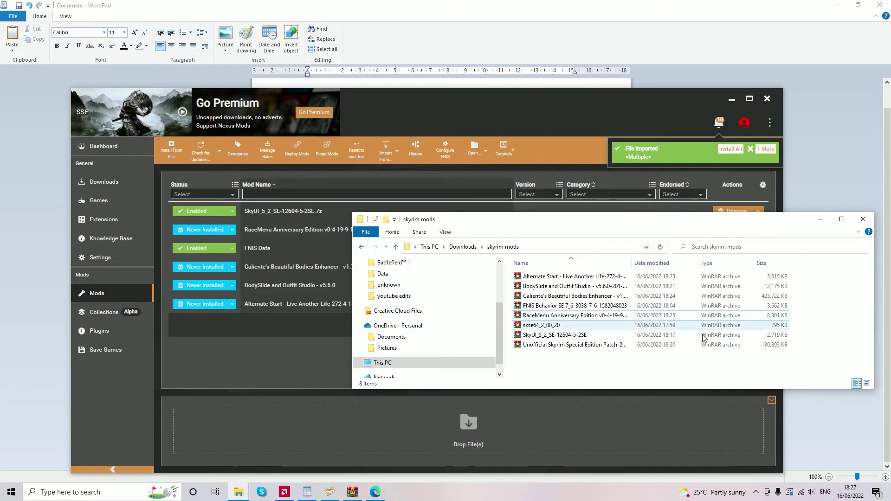
click(539, 348)
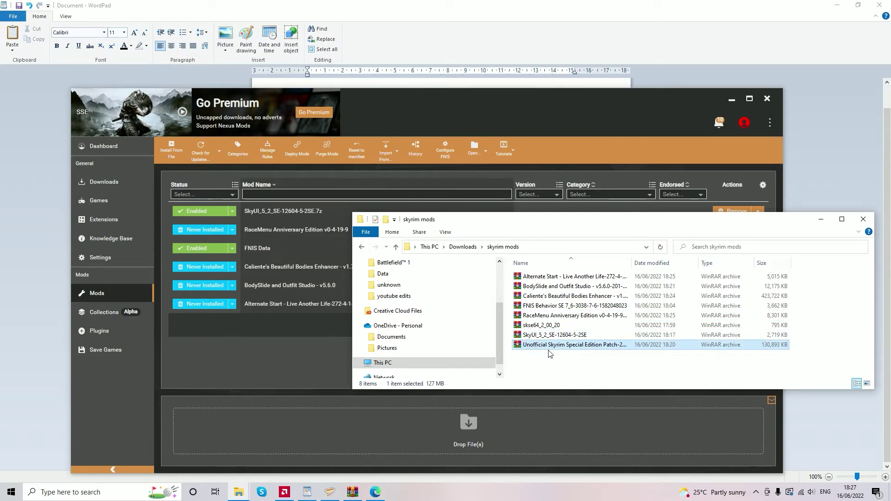
drag(542, 348, 487, 435)
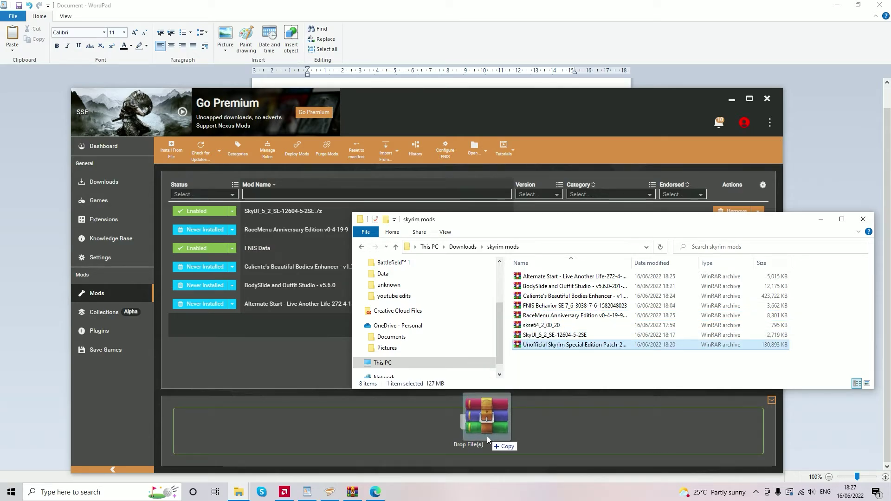
drag(486, 436, 486, 436)
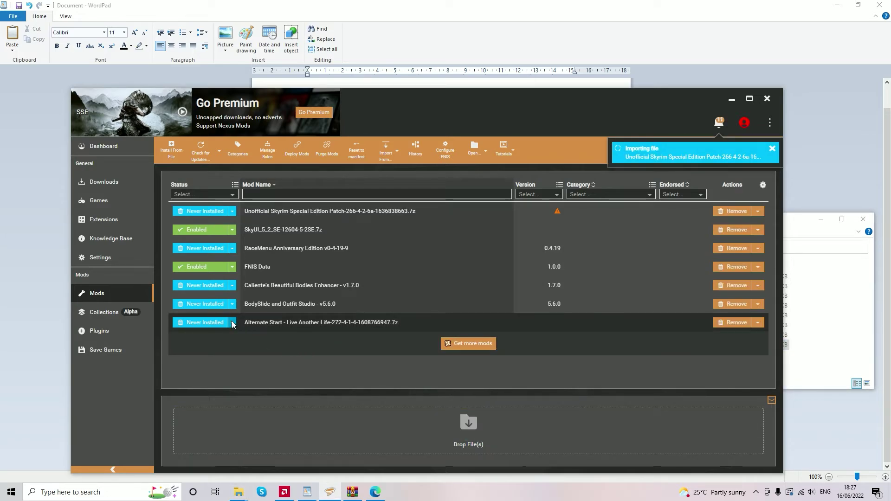
Step: Install and enable Alternate Start - Live Another Life and BodySlide and Outfit Studio, and open the status choices for RaceMenu
click(232, 322)
click(219, 286)
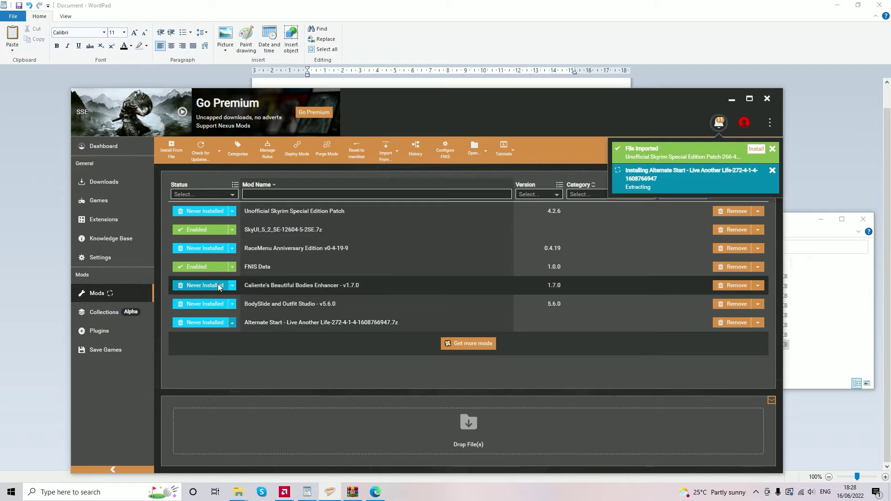
click(233, 306)
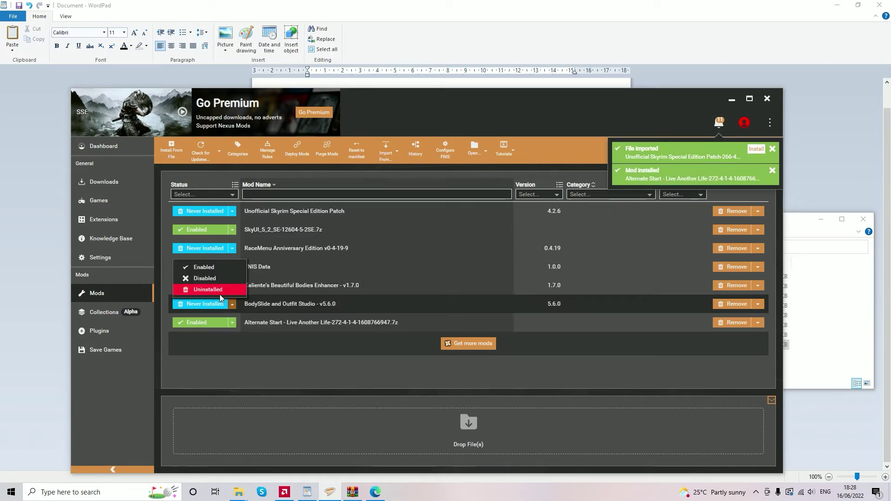
click(205, 268)
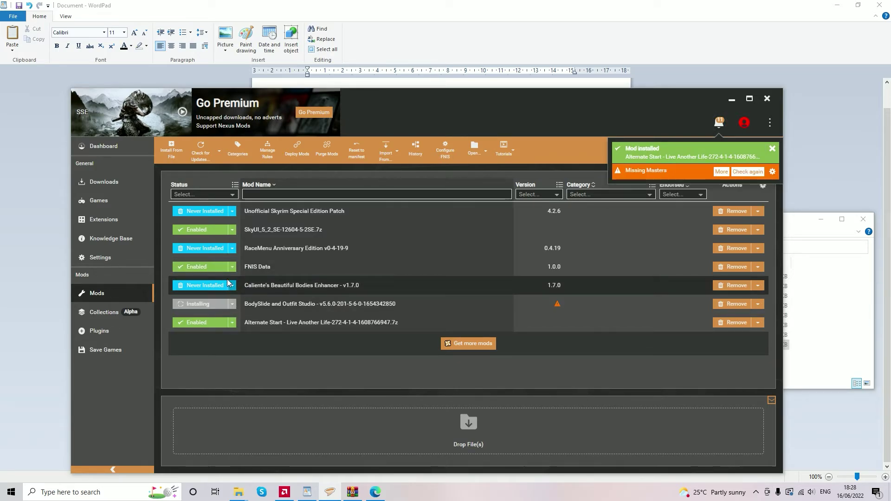
click(232, 249)
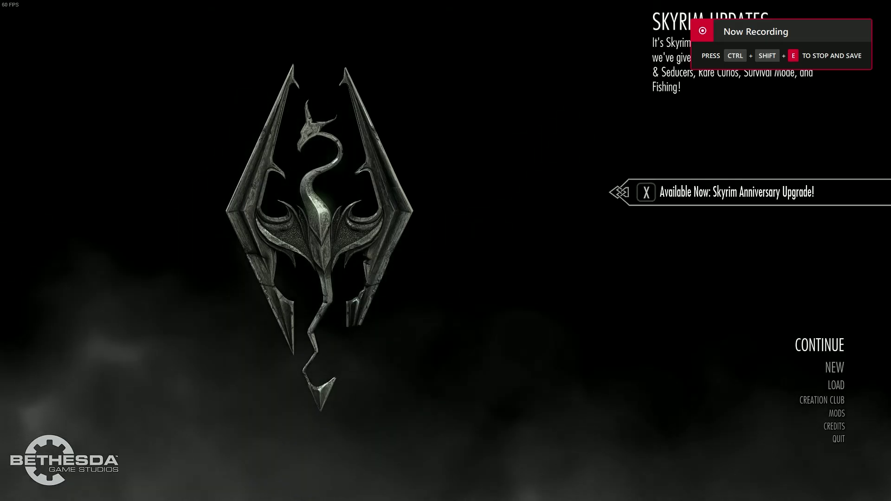
Step: In Skyrim, open the load order of the installed mods, enable RaceMenuPlugin.esp and FNIS.esp, and review the list
click(838, 414)
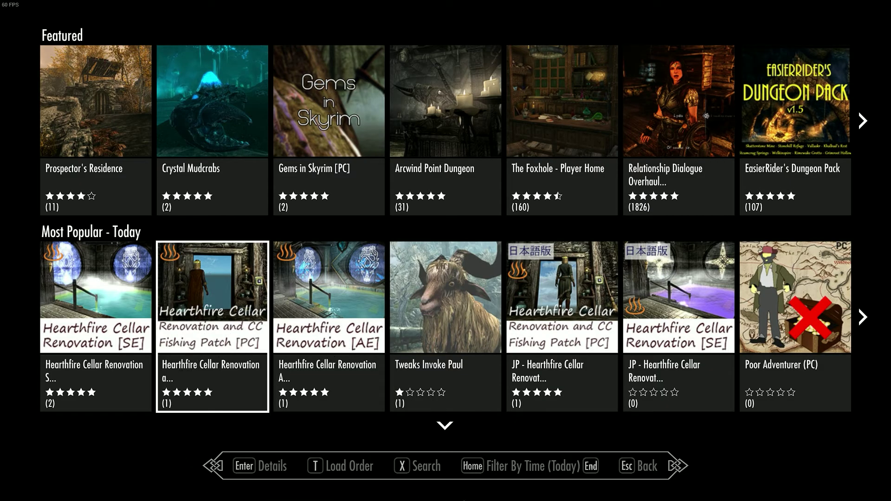
click(341, 469)
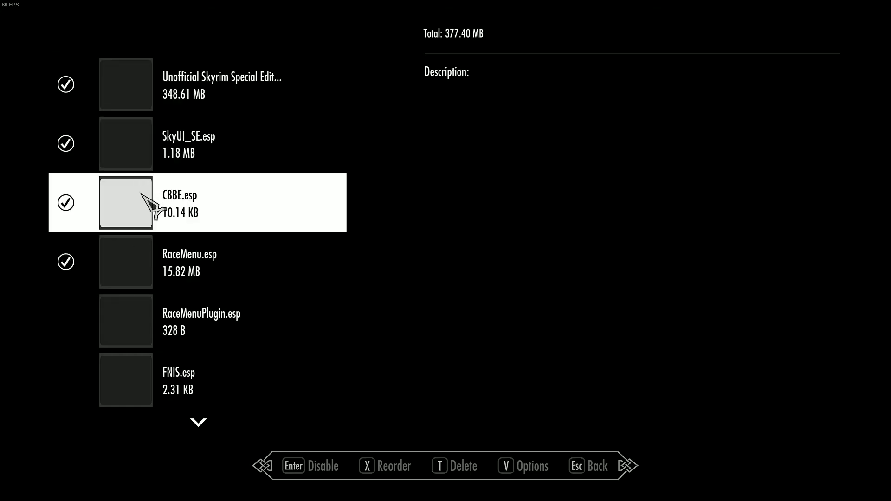
scroll(142, 199, down, 1)
click(139, 268)
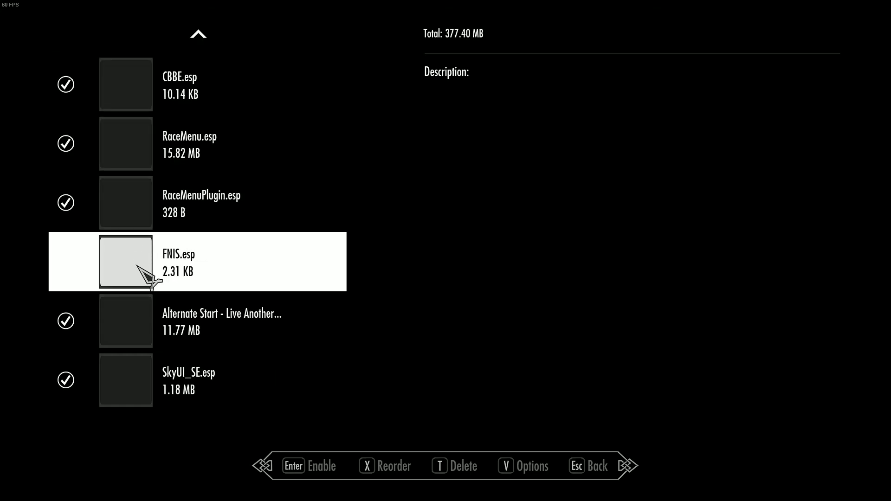
click(123, 271)
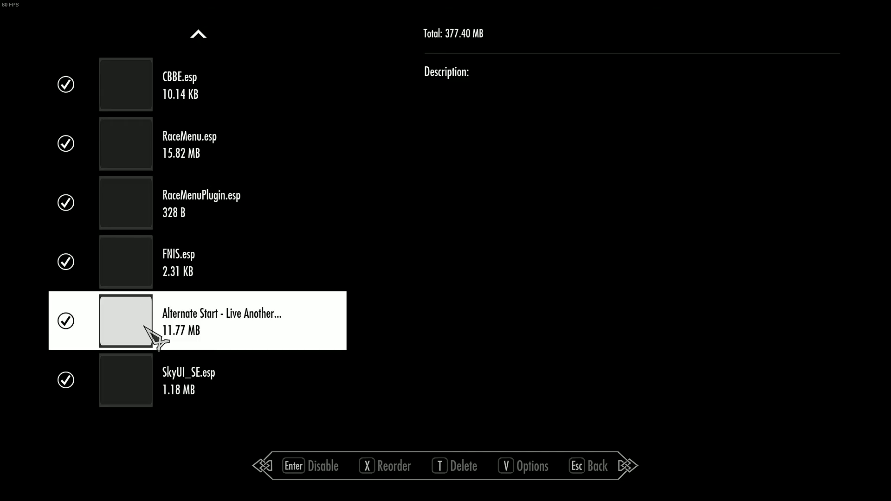
scroll(144, 325, up, 1)
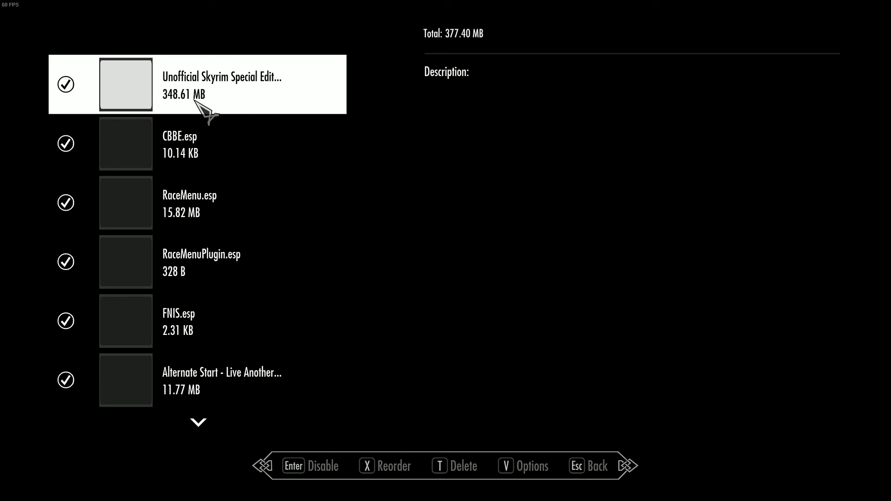
scroll(204, 219, down, 1)
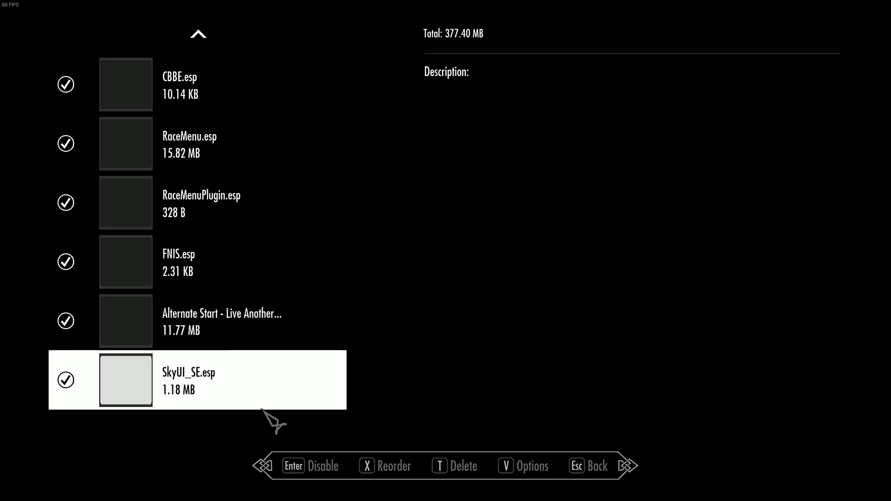
Step: Leave the load order and the mod browser, and set the new character's sex to 1 in character creation
key(Escape)
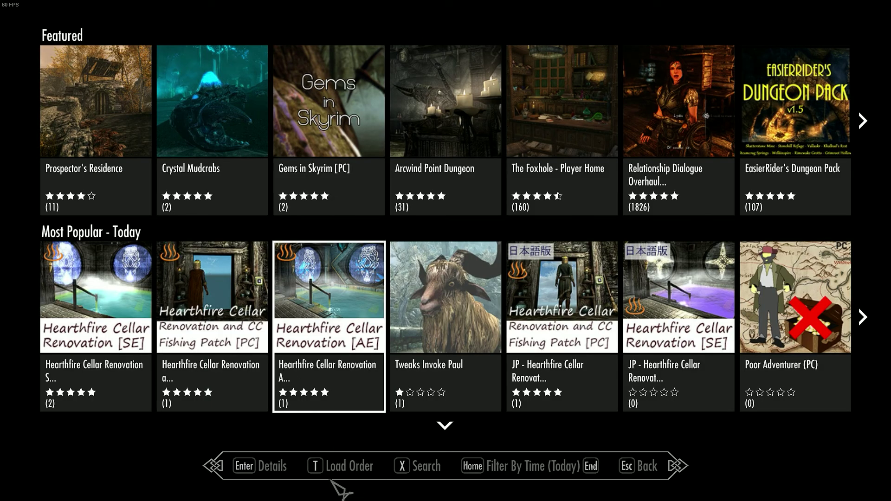
key(Escape)
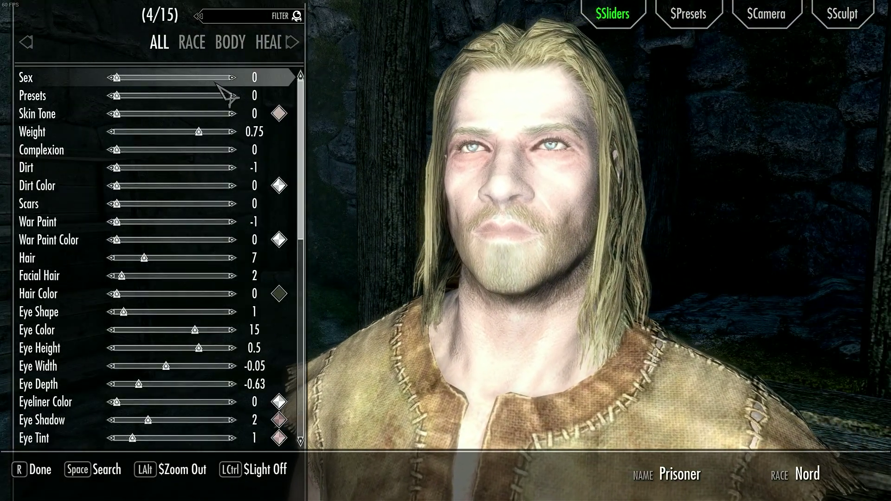
click(227, 77)
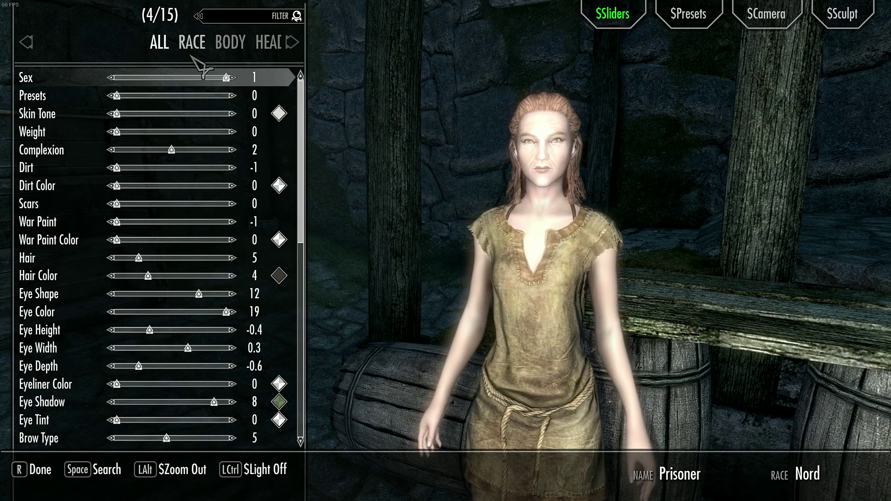
Step: Examine the RaceMenu appearance categories from Race and Body through Expressions, Colors, Makeup and Face Paint to Body Scales
click(192, 49)
click(200, 49)
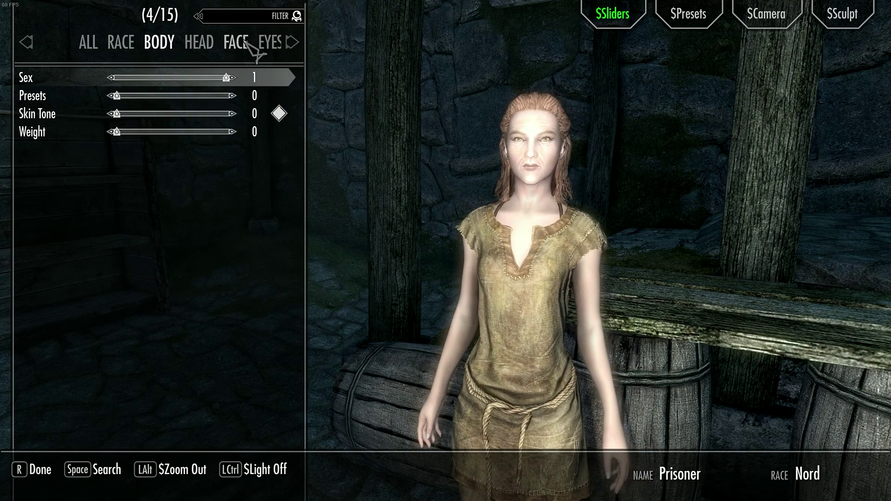
click(236, 41)
click(252, 45)
click(250, 44)
click(253, 44)
click(253, 45)
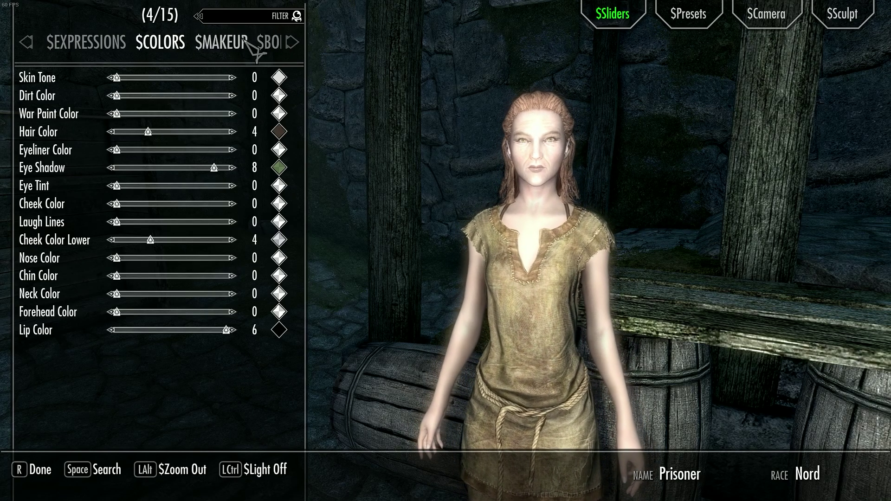
click(251, 44)
click(246, 43)
click(246, 43)
click(246, 43)
click(246, 43)
click(246, 43)
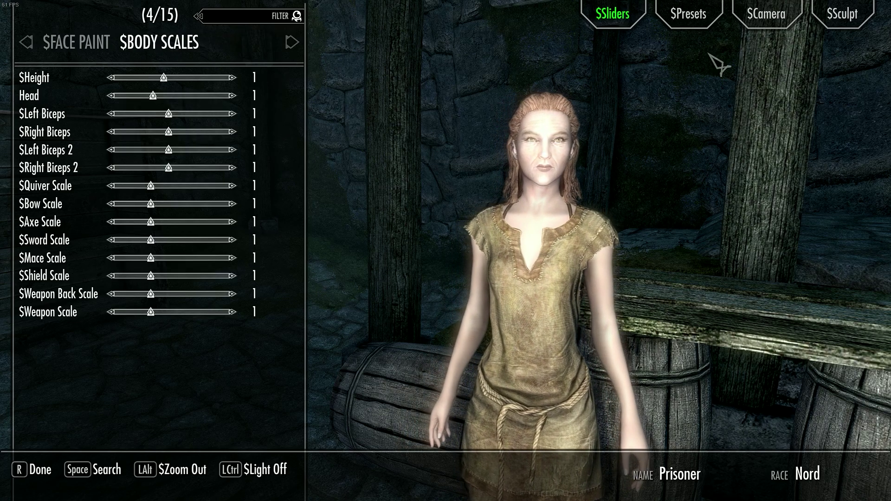
Step: Examine RaceMenu's Presets, Camera and Sculpt modes for the character
click(689, 16)
click(766, 14)
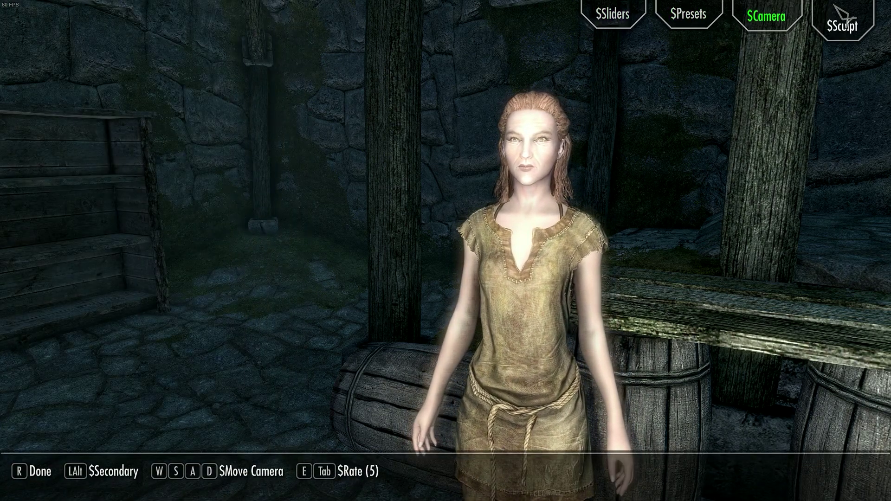
click(843, 14)
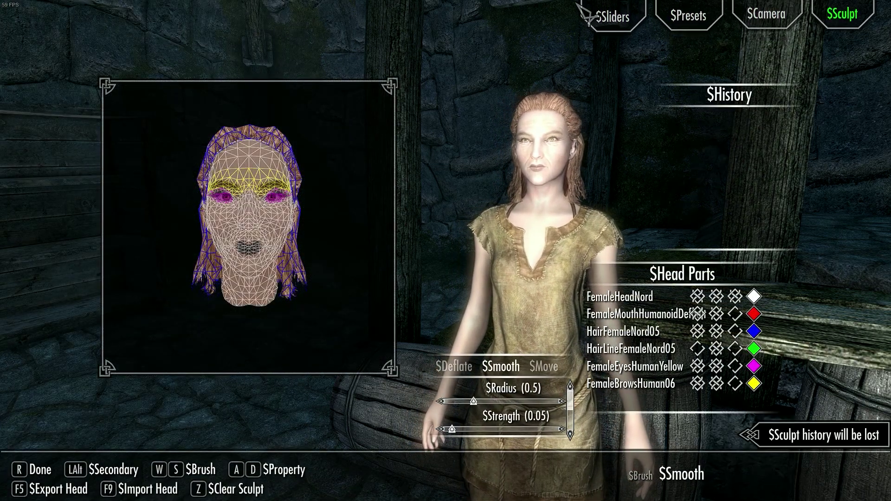